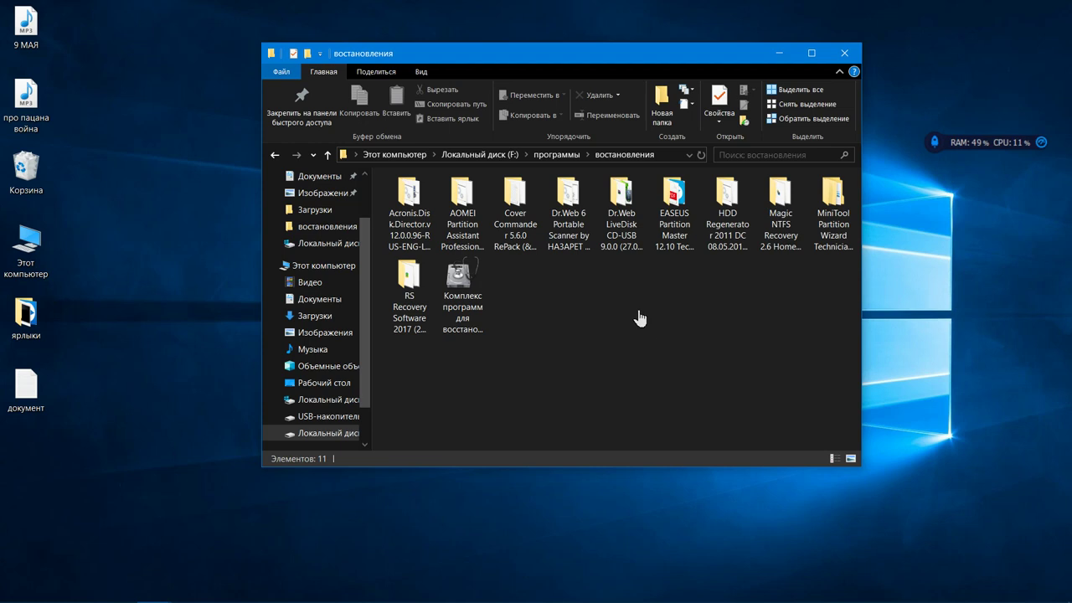
Step: Open the "Dr.Web 6 Portable Scanner by НАЗАРЕТ" folder and run its Install batch file
left_click(561, 211)
double_click(561, 210)
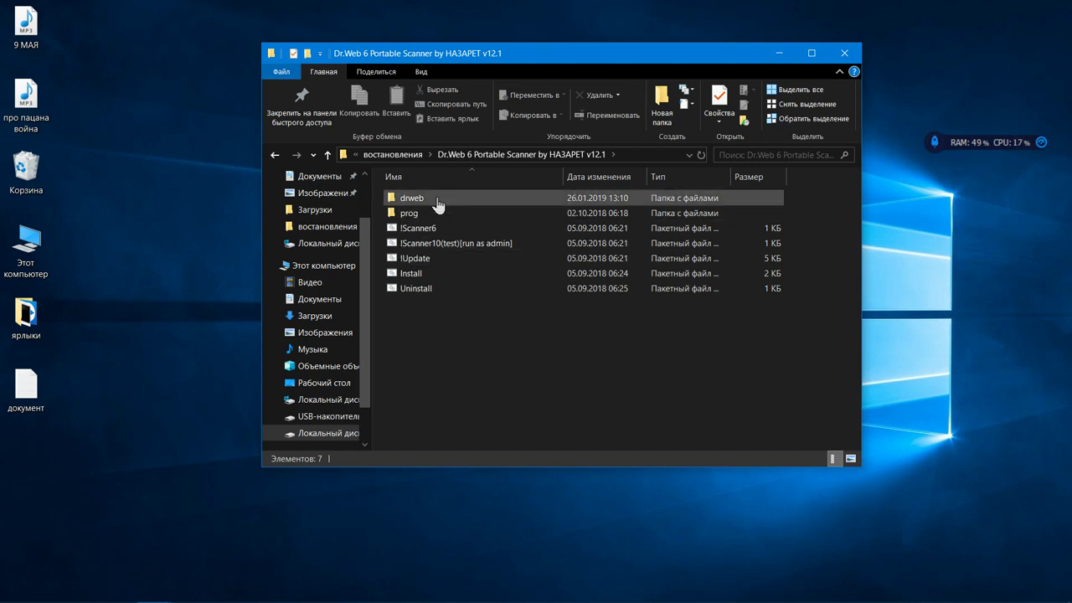
double_click(414, 277)
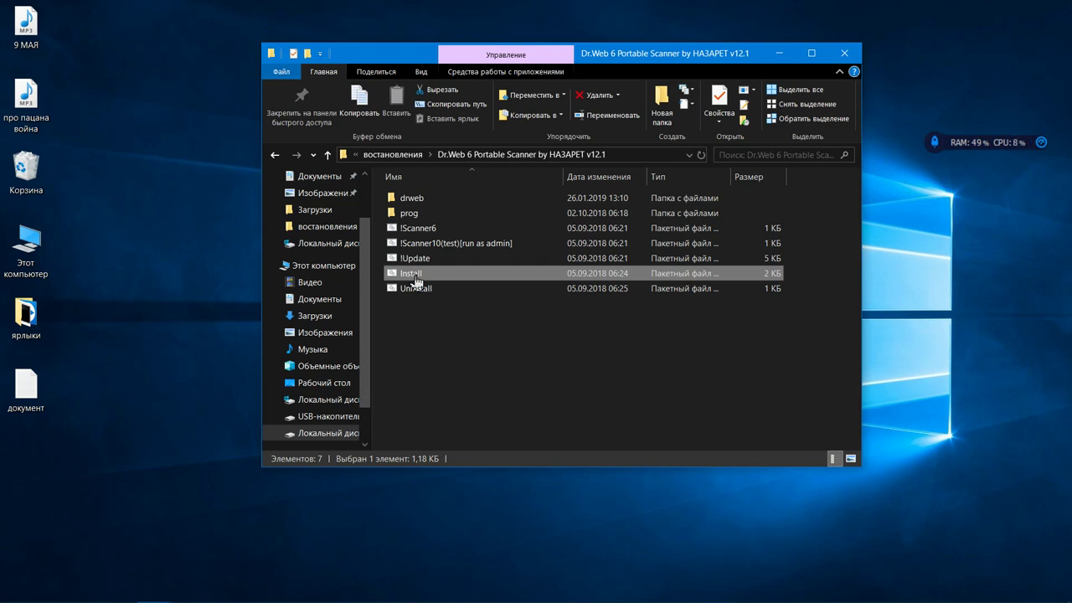
Step: Find the drweb32w shortcut in the drweb subfolder, and close the window
double_click(421, 201)
scroll(423, 218, "down", 20)
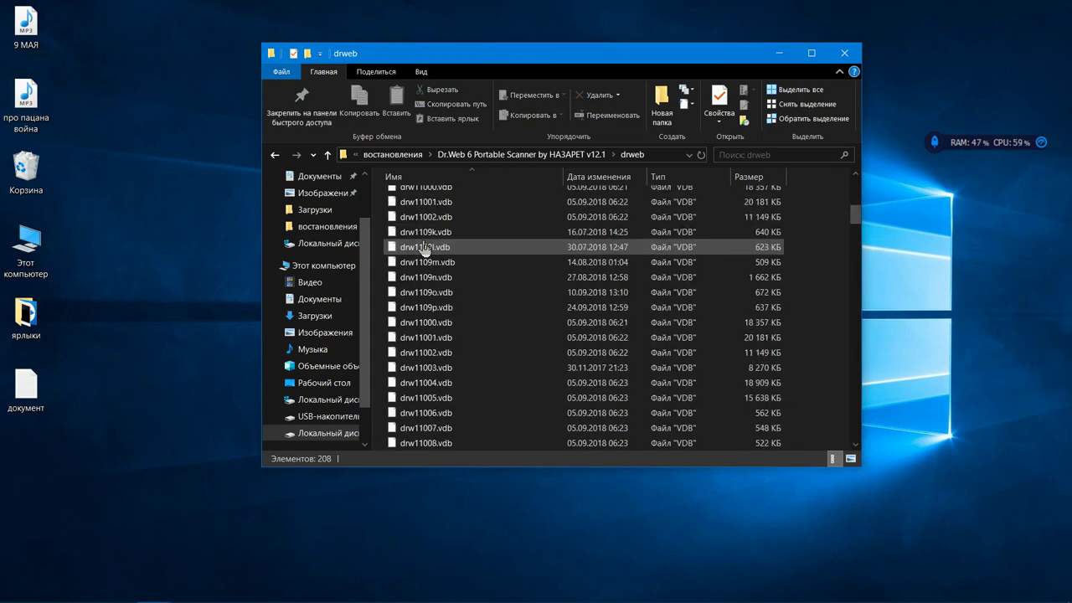
scroll(423, 249, "down", 10)
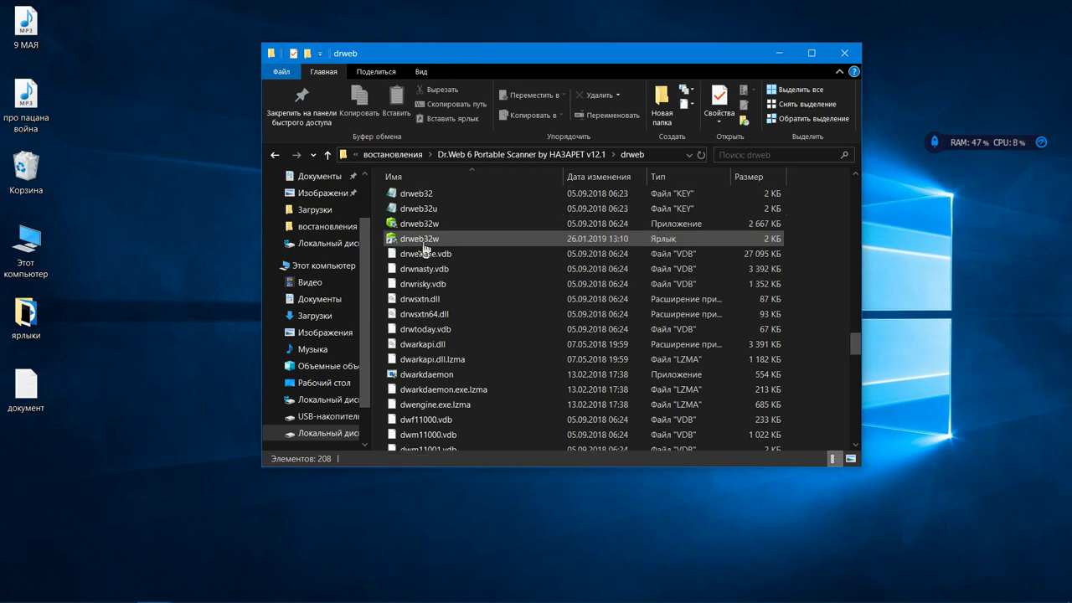
left_click(844, 56)
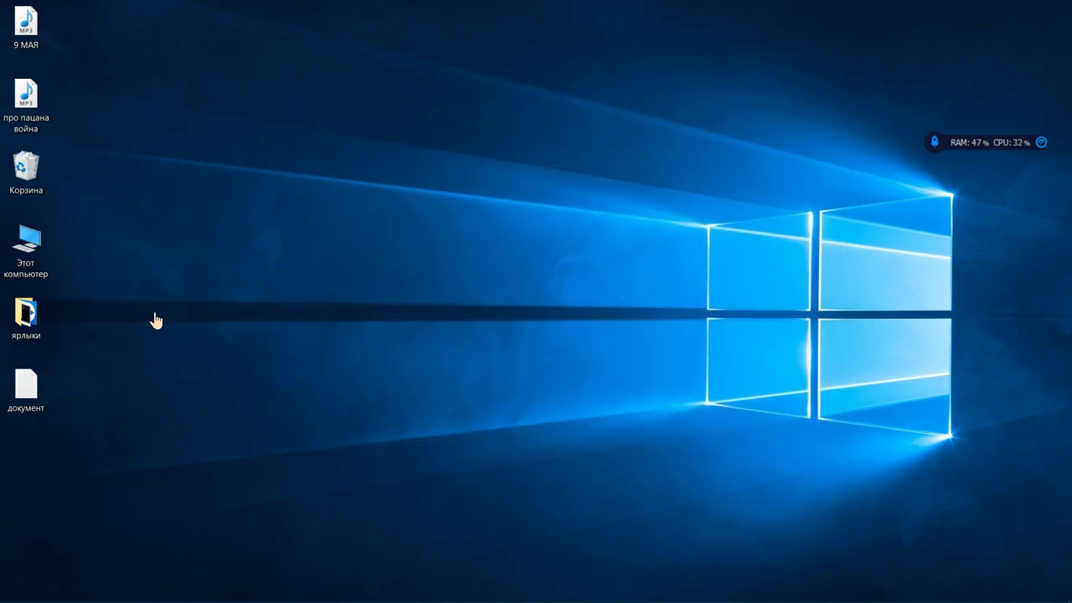
Step: Open the востановления folder inside программы on local disk F:
double_click(41, 248)
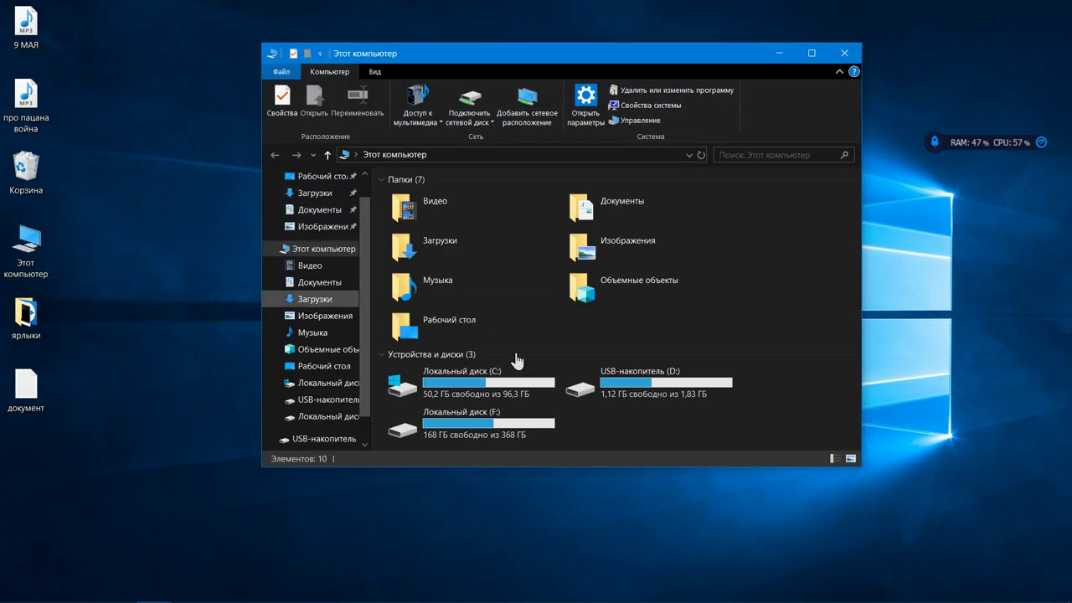
double_click(544, 423)
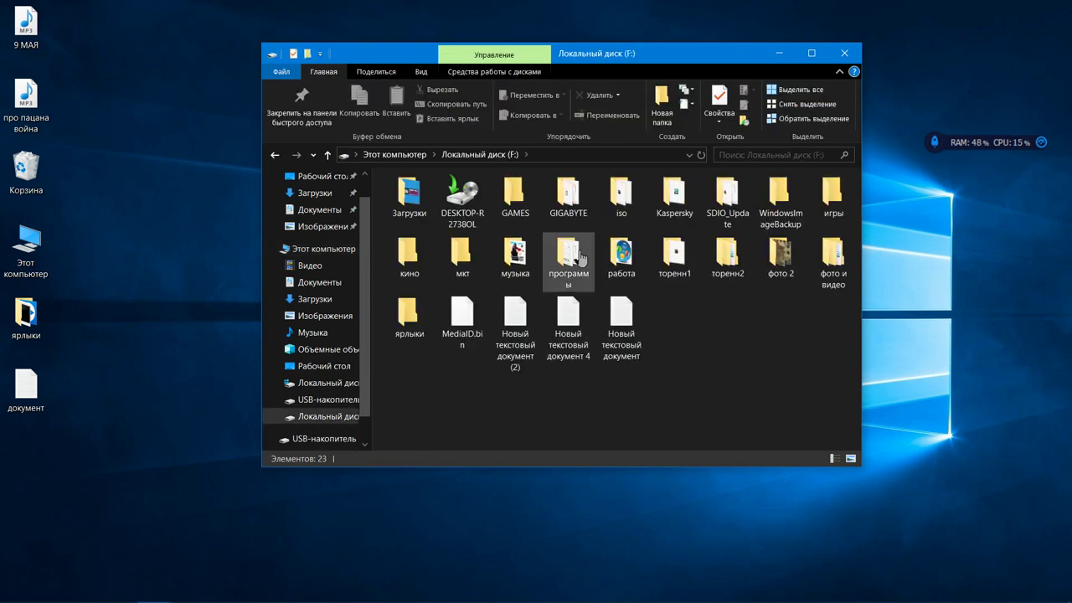
double_click(581, 259)
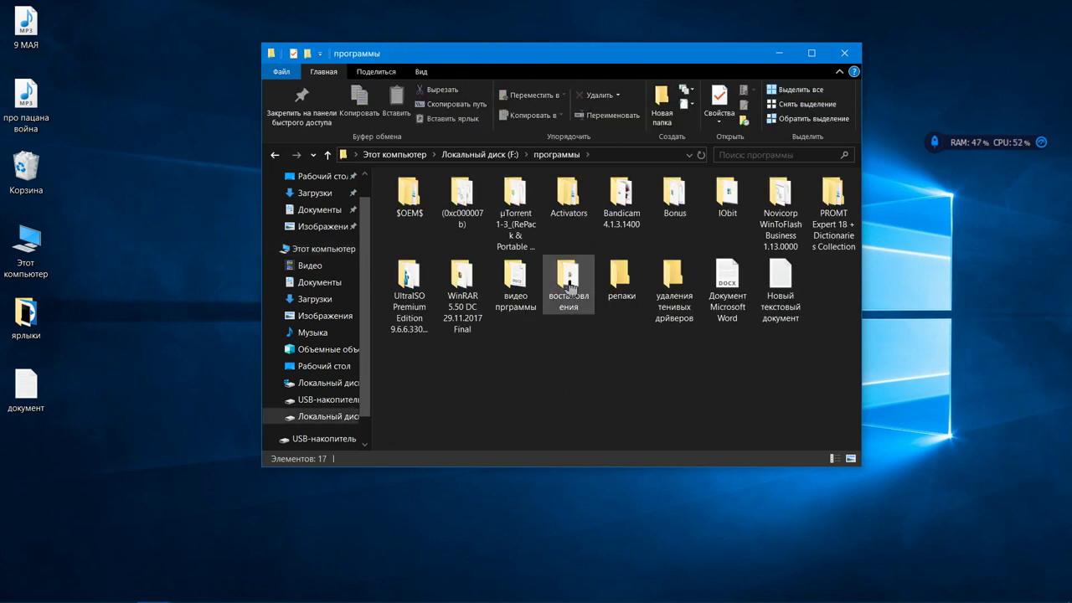
double_click(574, 287)
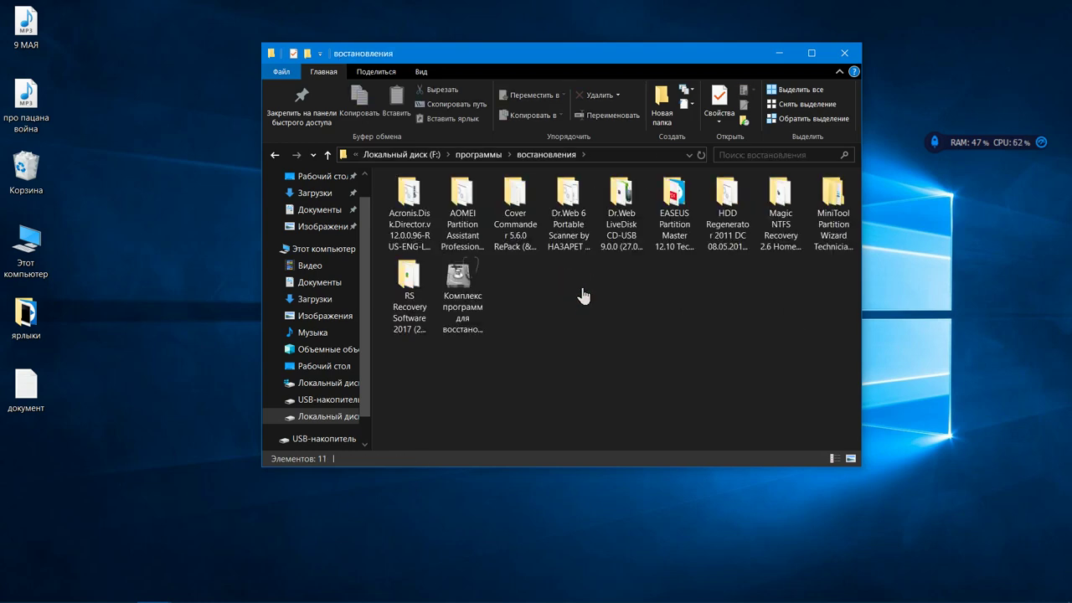
Step: Open local disk C: in a second window beside востановления and copy the Dr.Web 6 Portable Scanner folder into its root
double_click(27, 245)
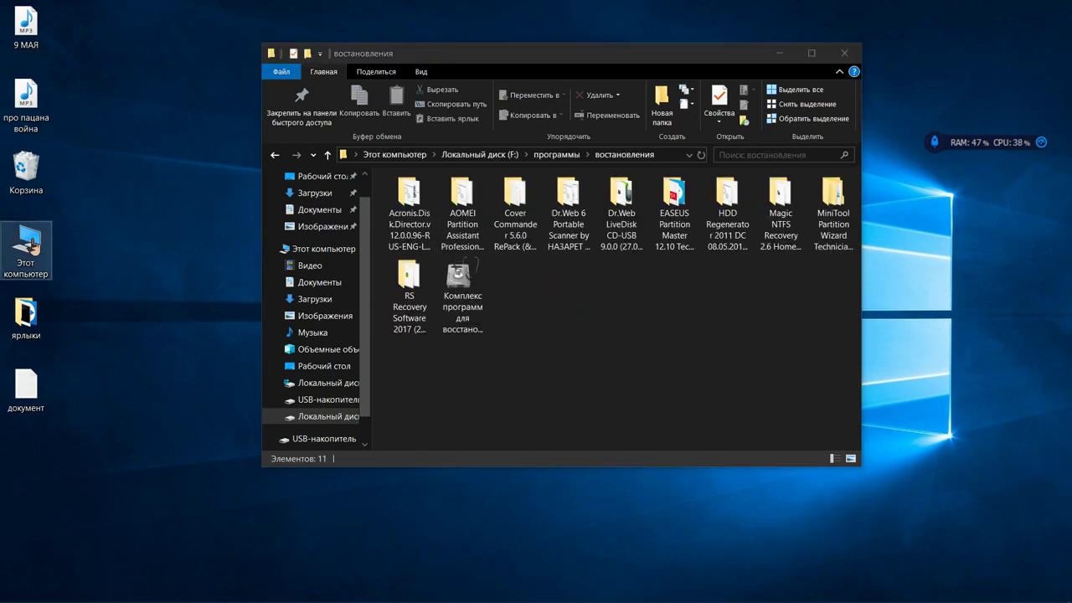
left_click_drag(667, 73, 490, 38)
double_click(364, 377)
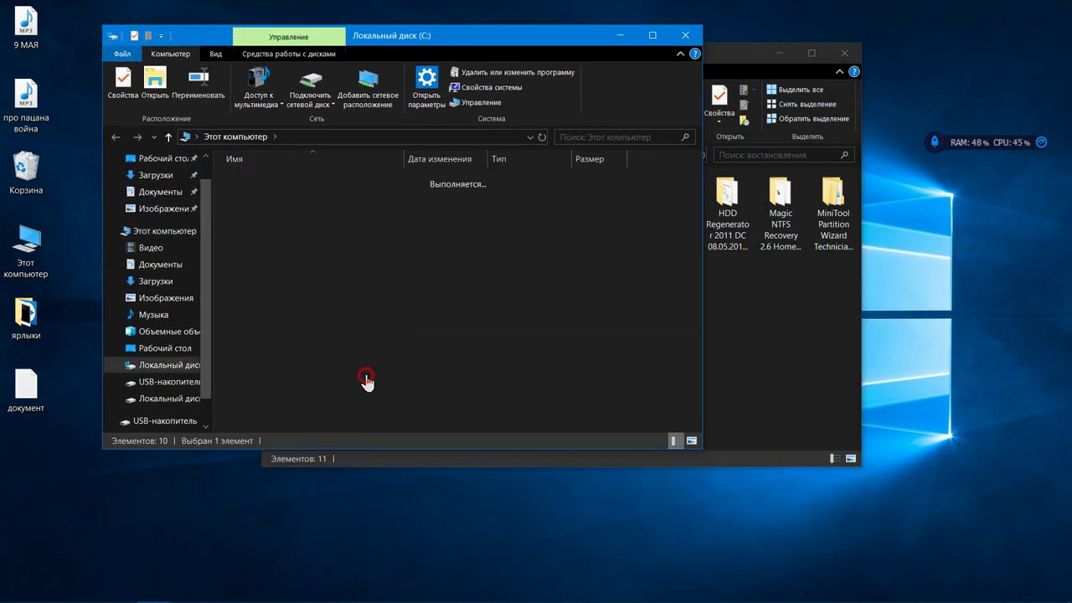
left_click(826, 412)
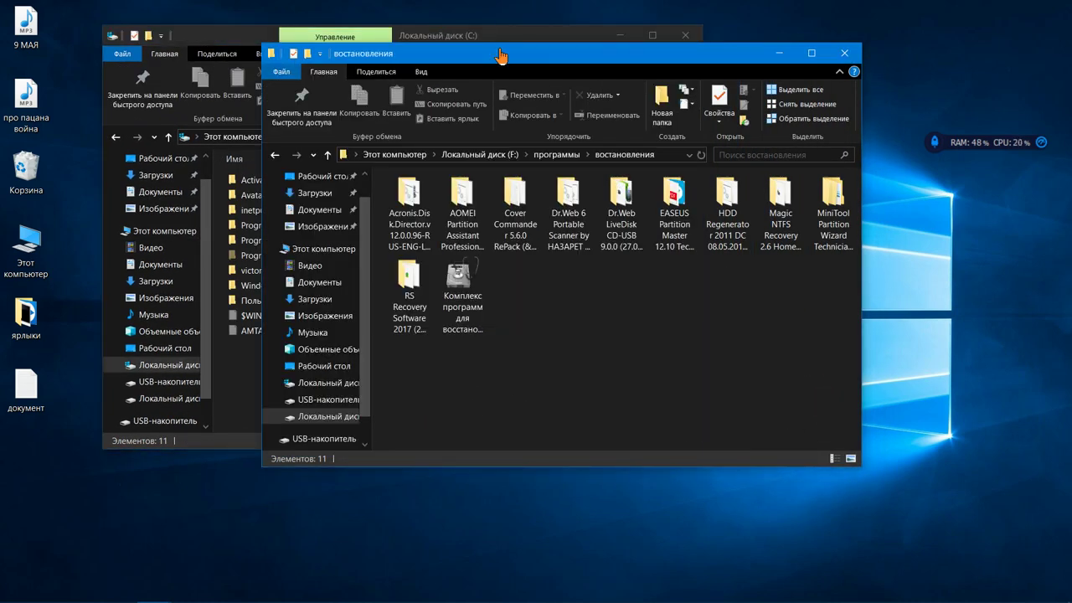
left_click_drag(499, 53, 717, 51)
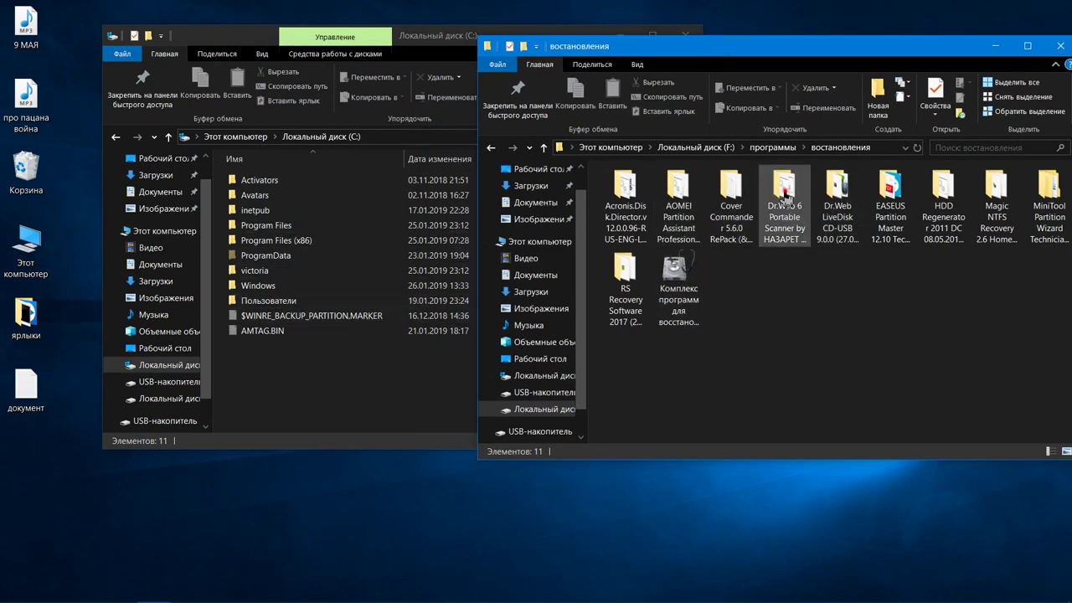
left_click_drag(785, 198, 430, 423)
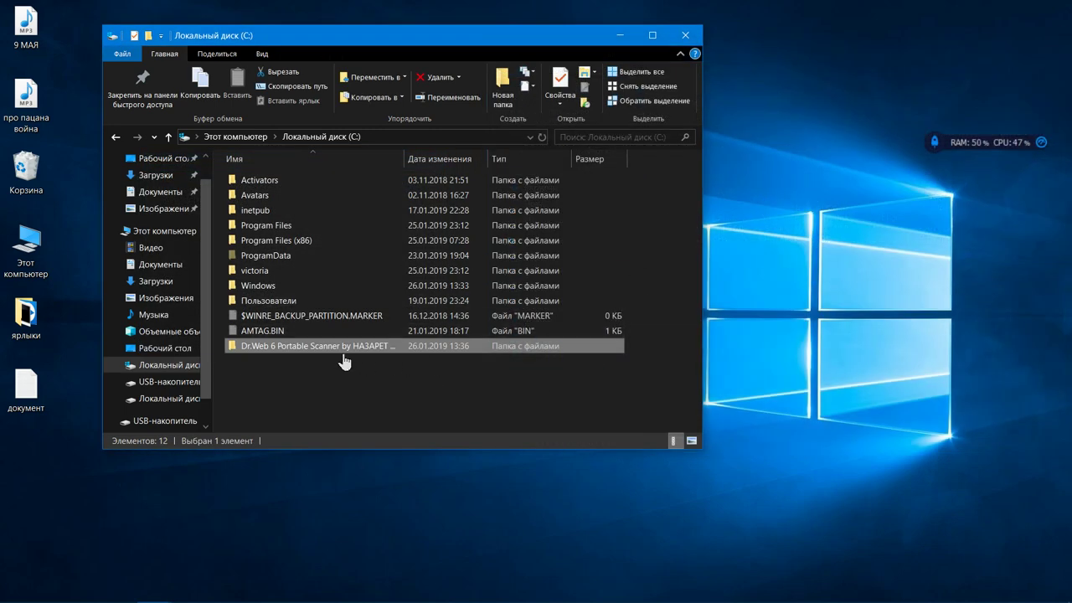
Step: Move the drweb32w shortcut from the drweb subfolder of the C: copy to the desktop, placing it below the документ icon
double_click(343, 350)
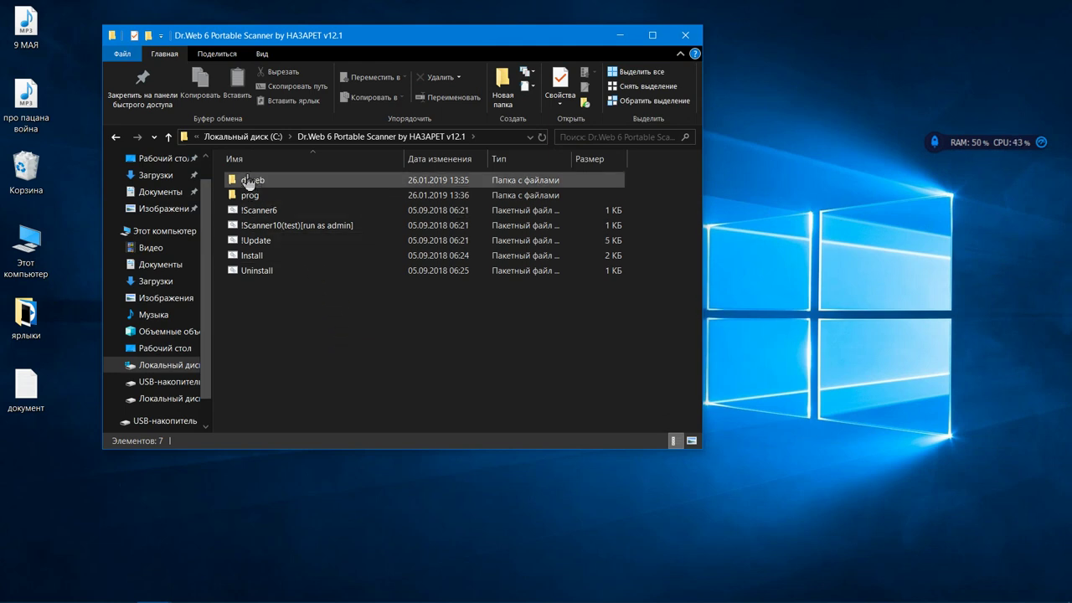
double_click(253, 184)
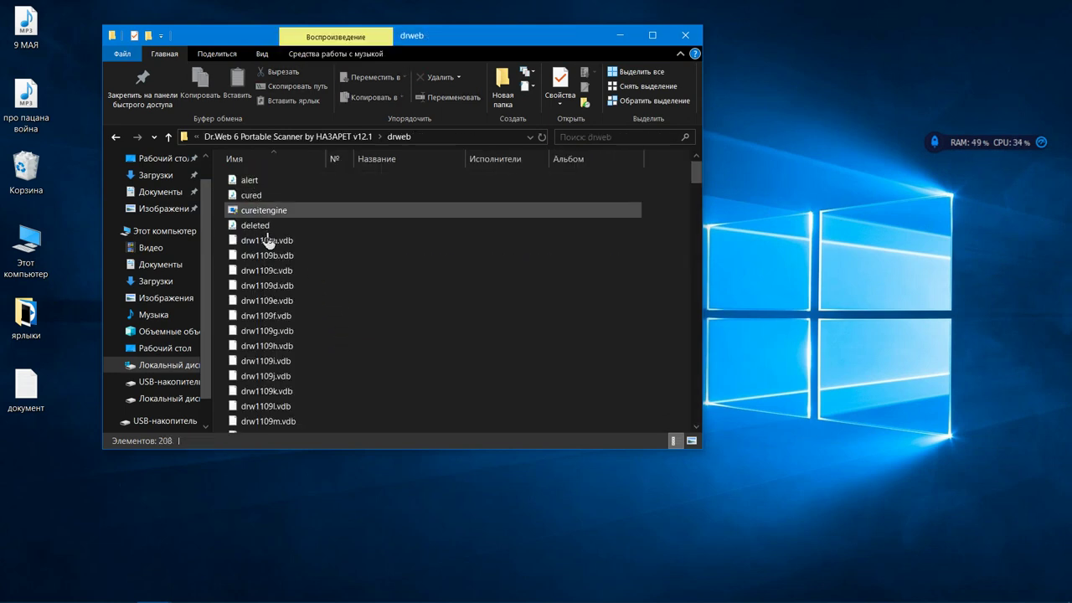
scroll(270, 243, "down", 15)
scroll(269, 251, "down", 18)
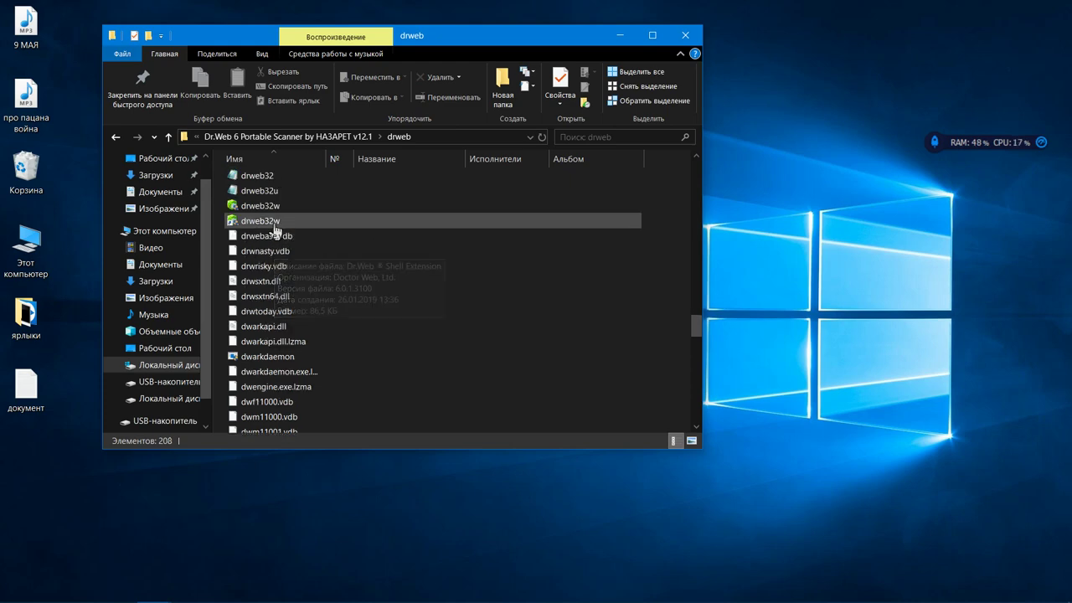
right_click(275, 222)
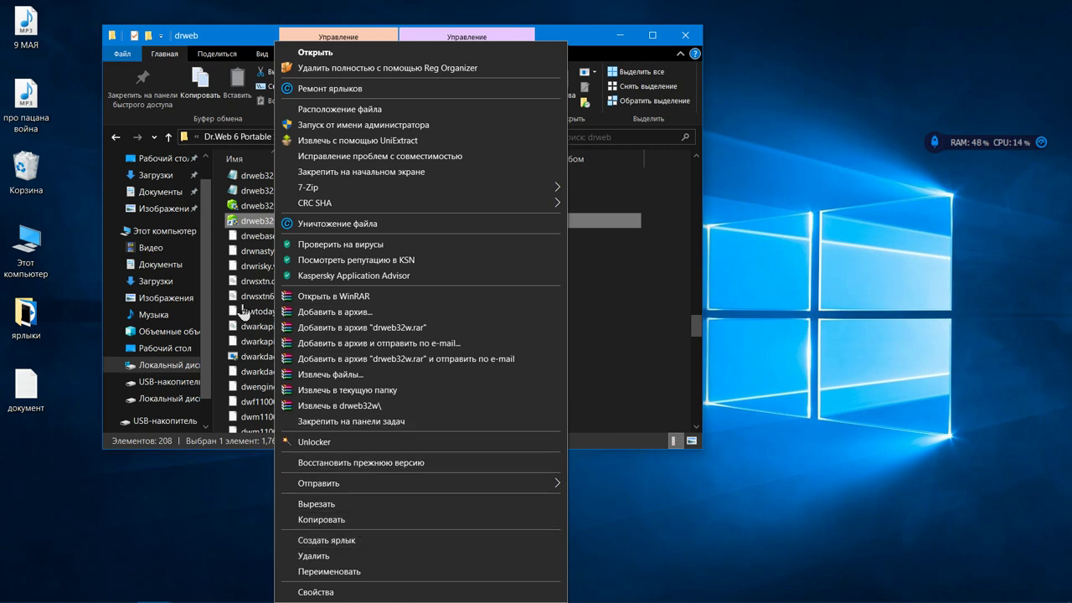
left_click_drag(226, 226, 67, 531)
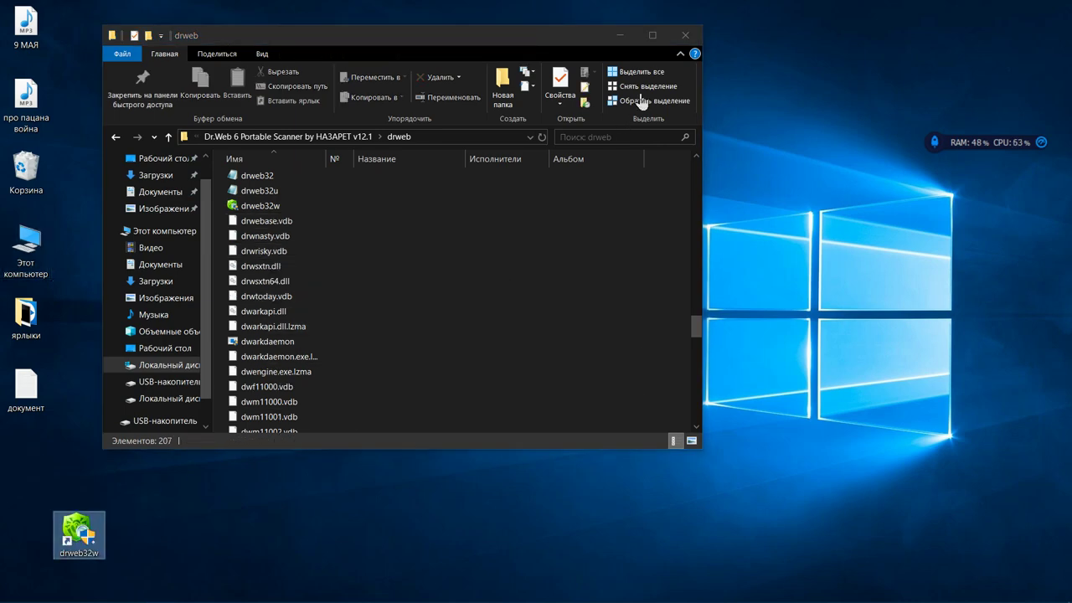
left_click(685, 37)
left_click_drag(83, 536, 32, 442)
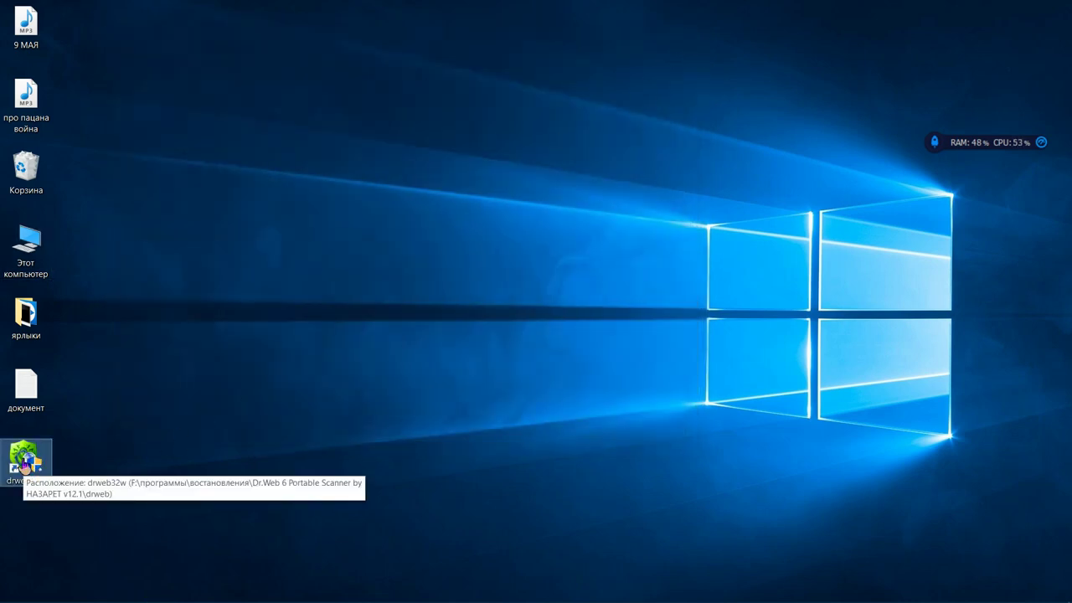
Step: Launch the Dr.Web scanner from the drweb32w desktop shortcut and move its window up toward the desktop icons
right_click(27, 460)
left_click(136, 146)
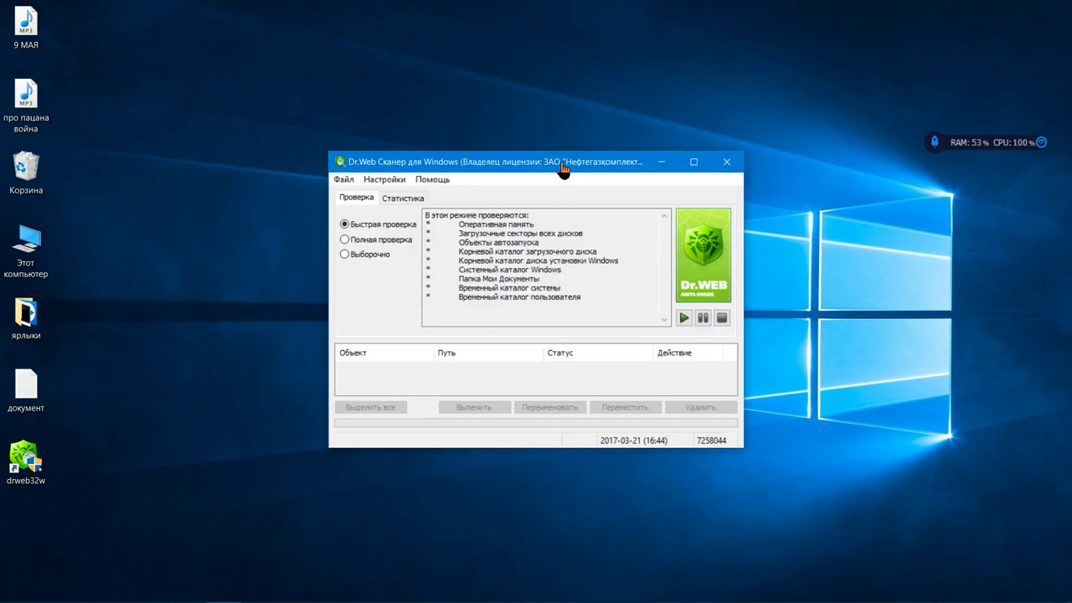
left_click_drag(559, 163, 491, 121)
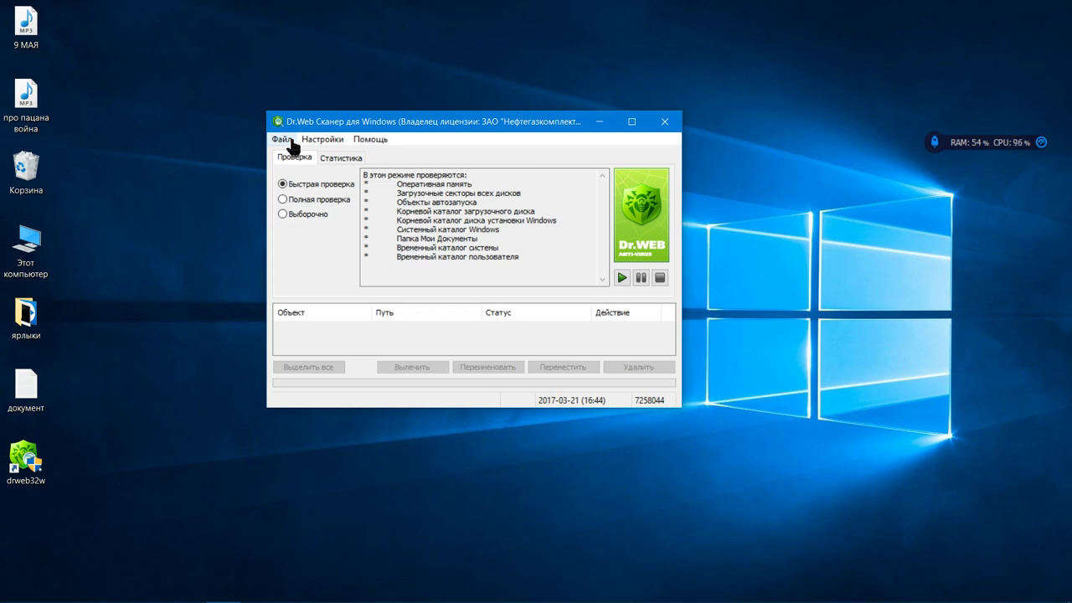
Step: Examine the scanner's version, license and virus database list in the program information, and close it
left_click(360, 143)
left_click(377, 176)
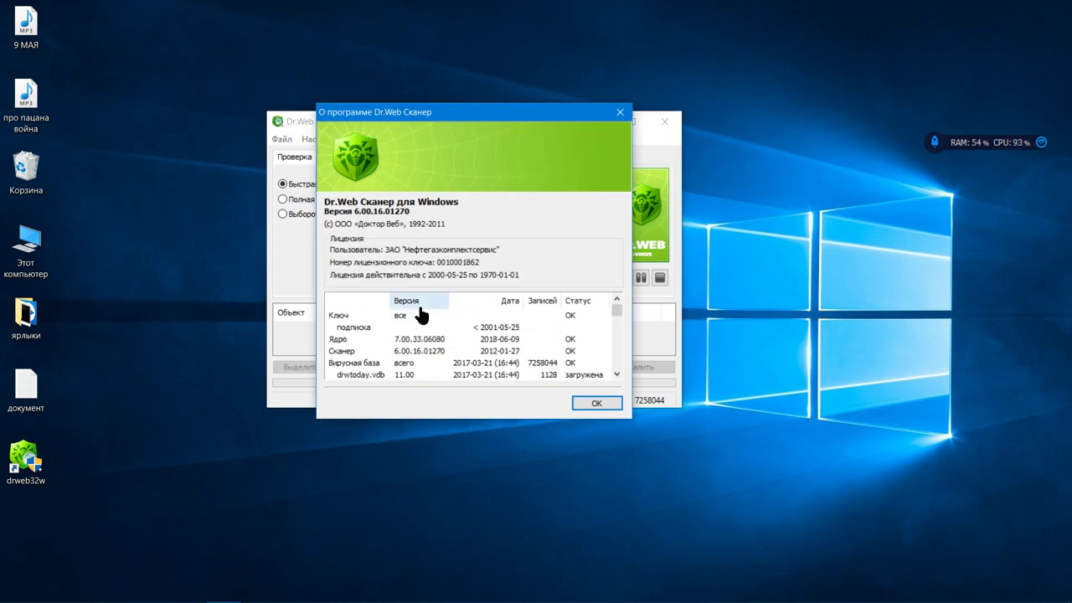
scroll(421, 314, "down", 3)
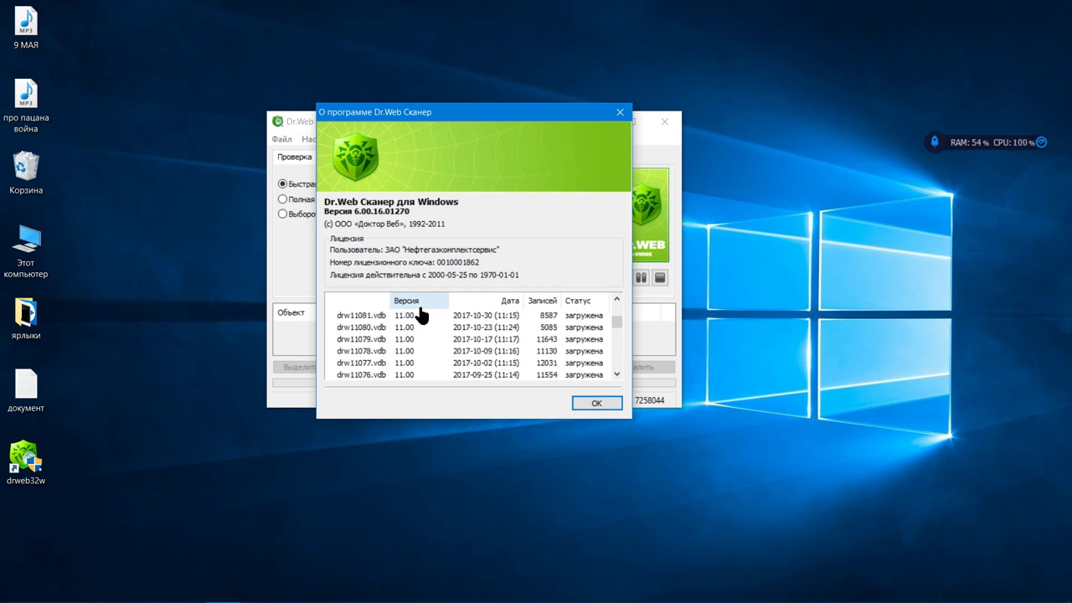
scroll(421, 314, "down", 6)
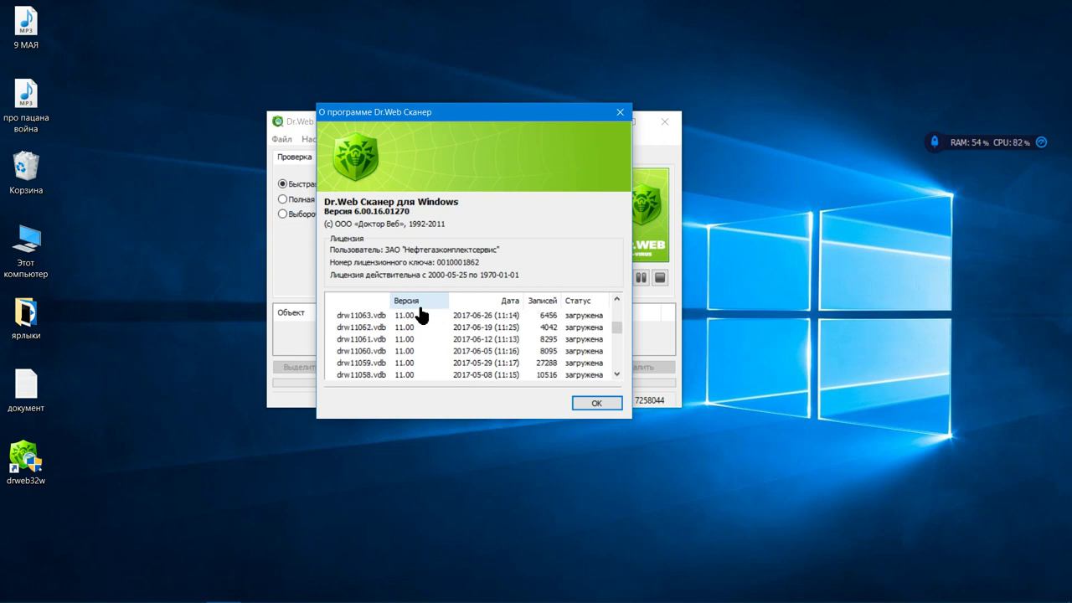
left_click(600, 406)
Step: Choose local disk C: as the path to check, and cancel without starting the scan
left_click(284, 140)
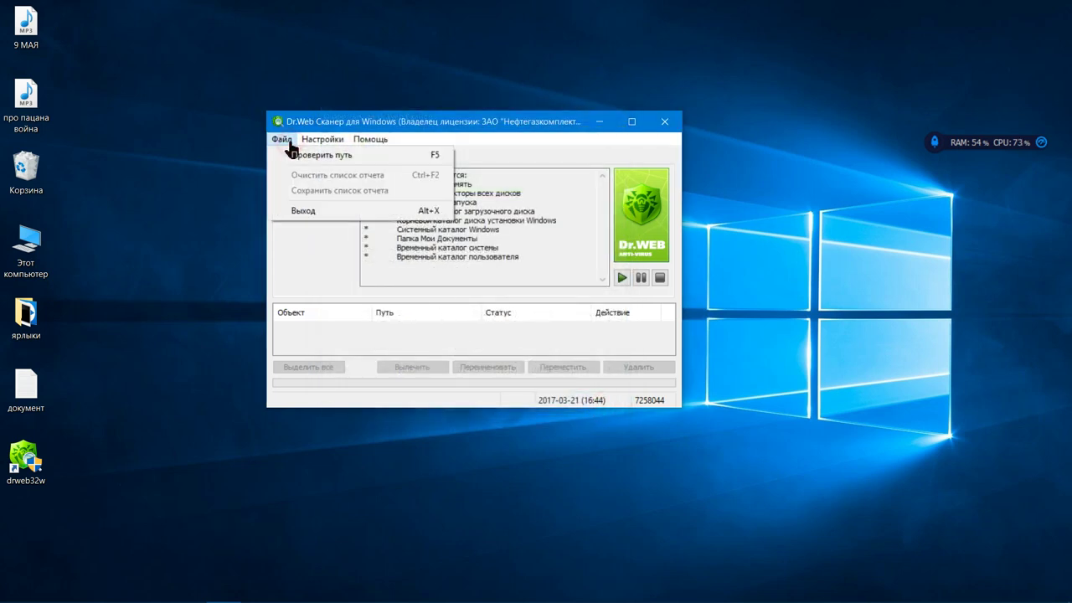
left_click(294, 156)
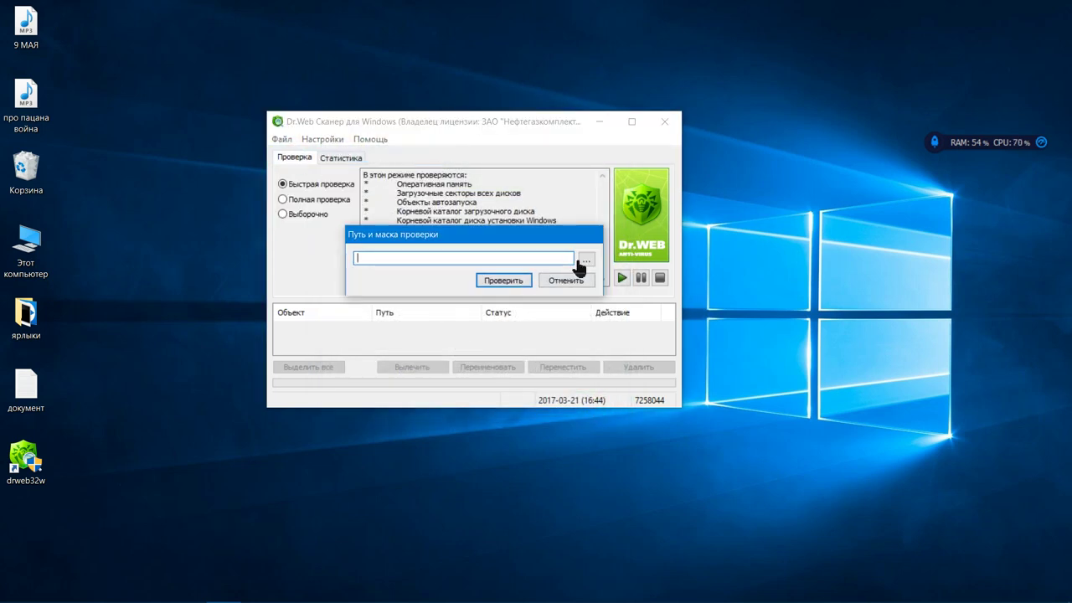
left_click(585, 261)
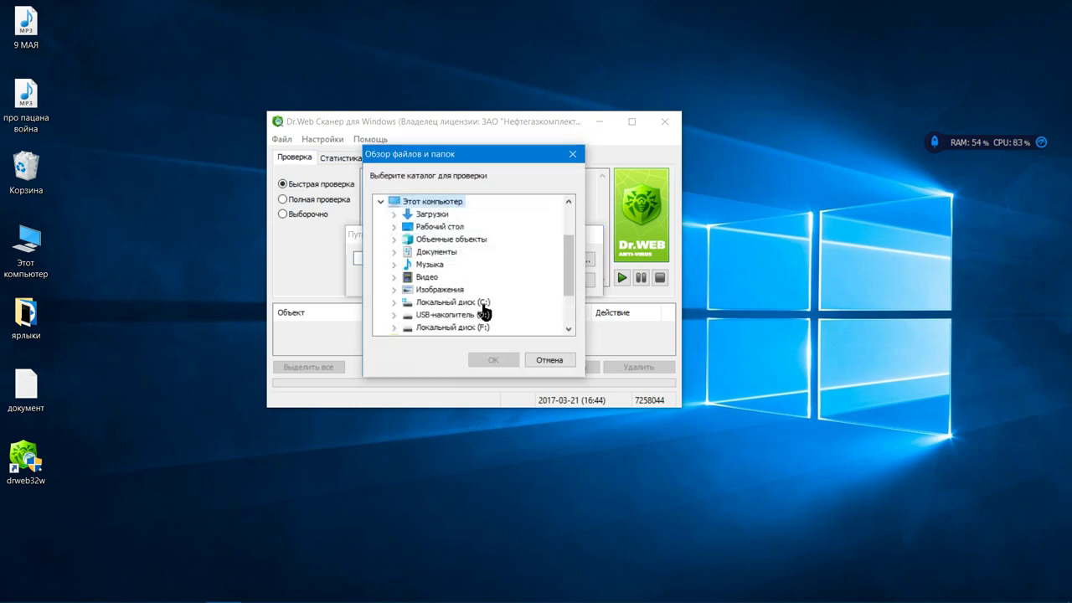
left_click(483, 305)
left_click(505, 360)
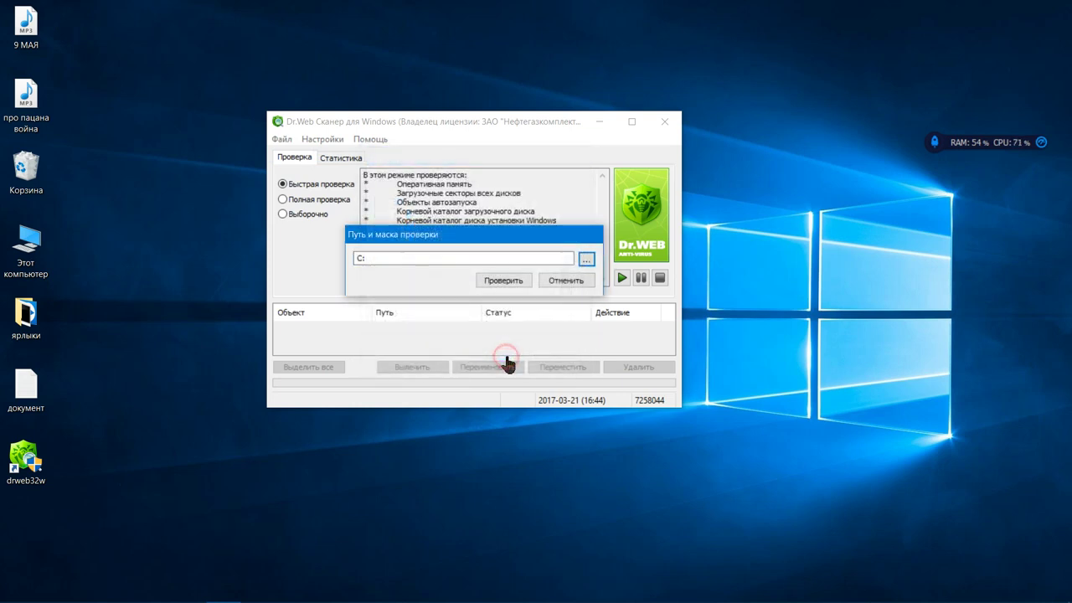
left_click(568, 282)
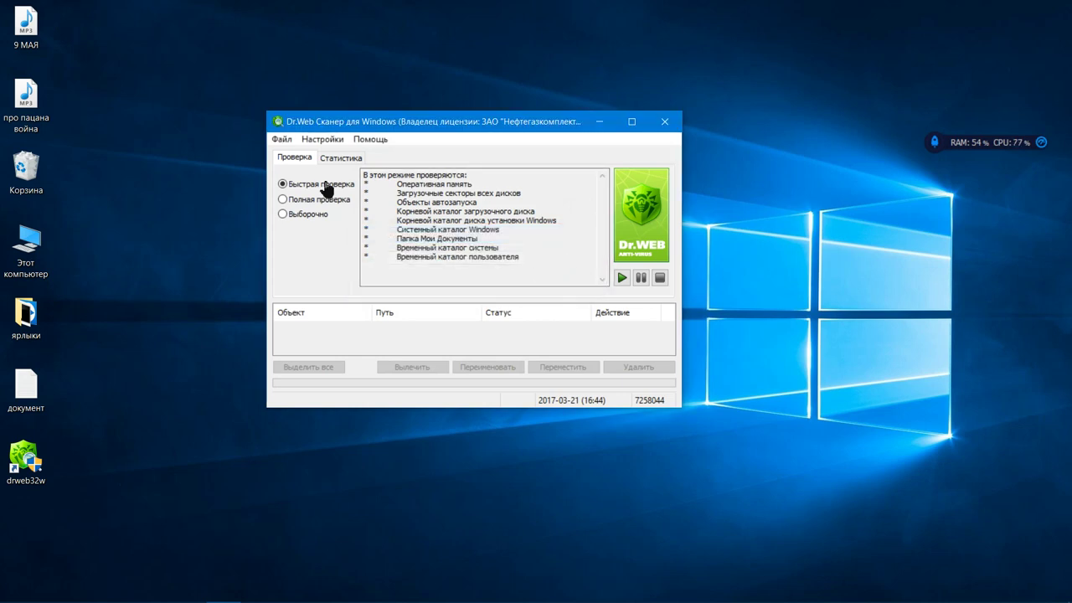
Step: Open the scanner settings and browse disk F: for a folder to exclude from scanning, selecting GAMES, and cancel the choice
left_click(320, 139)
left_click(329, 159)
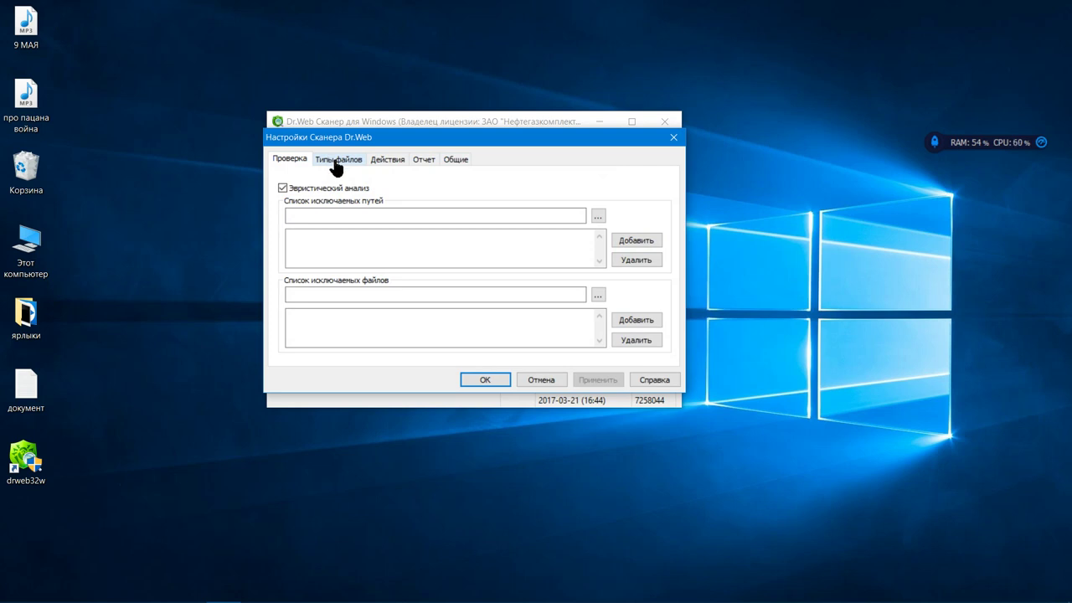
left_click(598, 217)
left_click(471, 316)
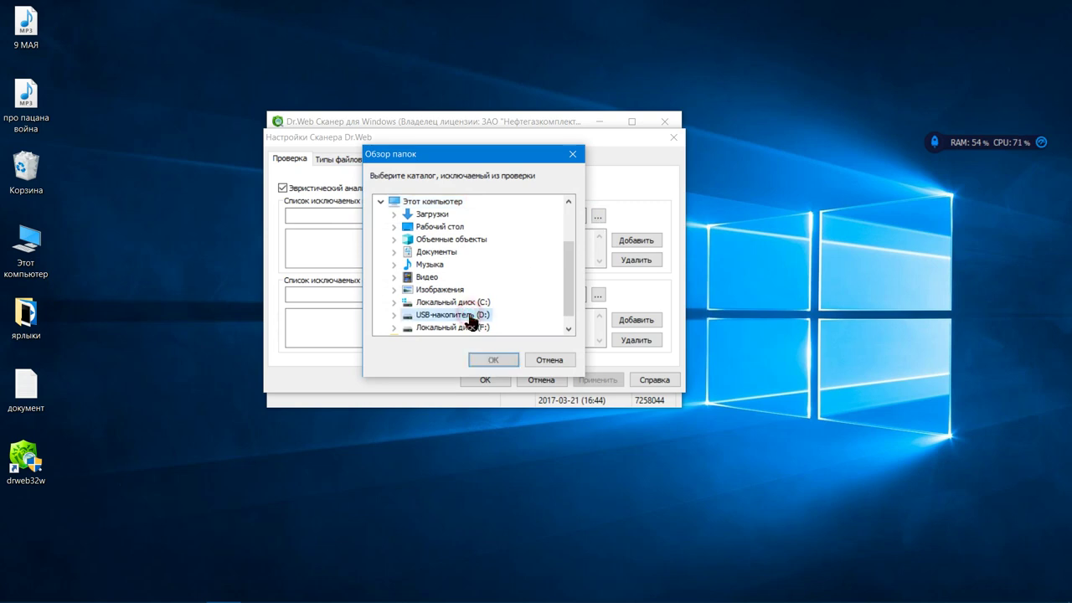
left_click(469, 325)
double_click(471, 327)
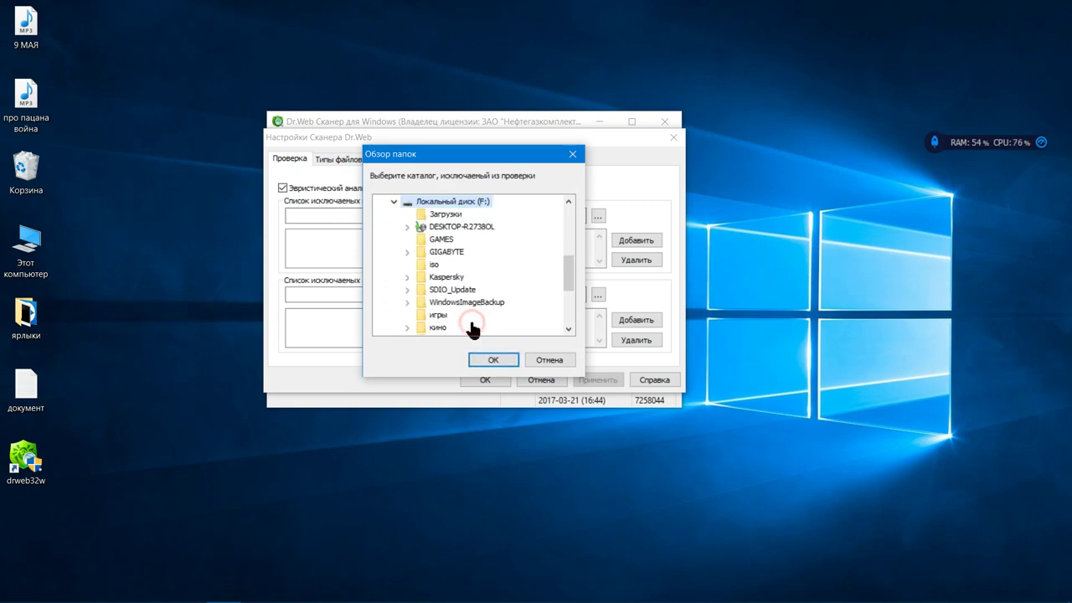
left_click(452, 240)
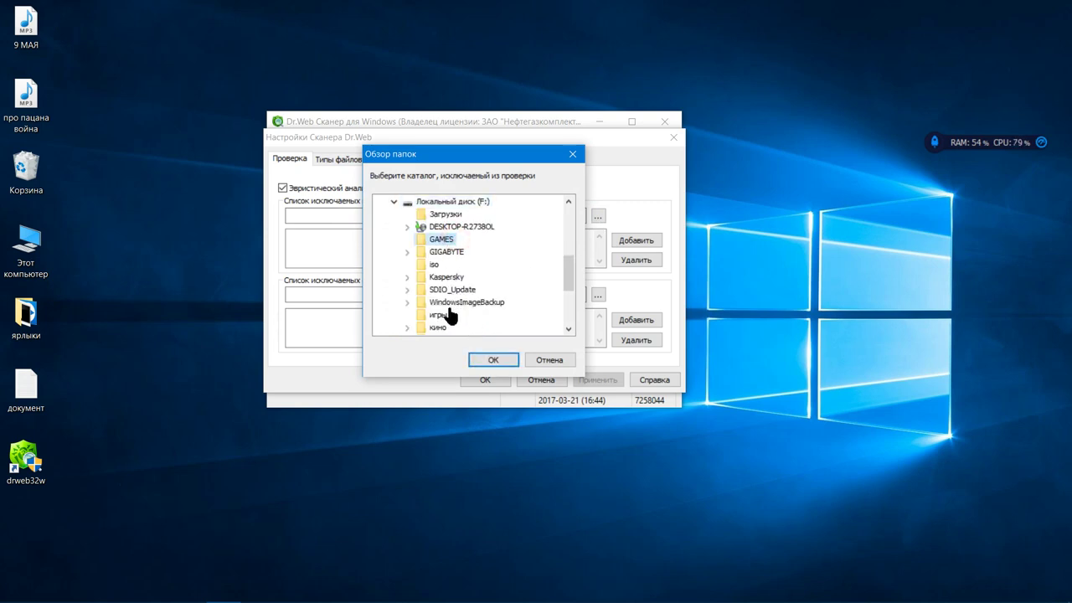
scroll(465, 324, "down", 4)
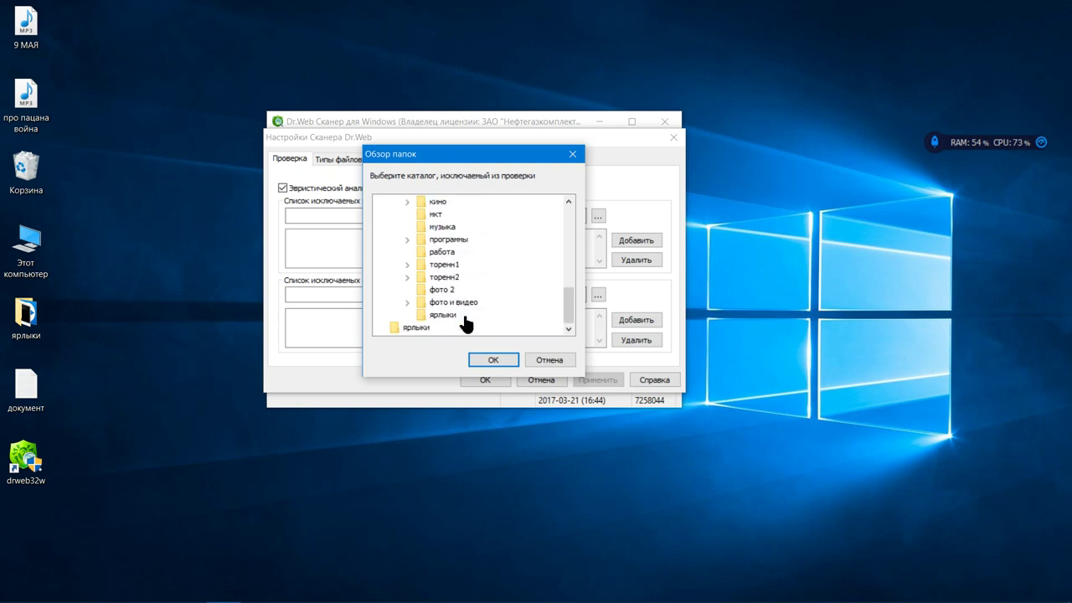
left_click(548, 360)
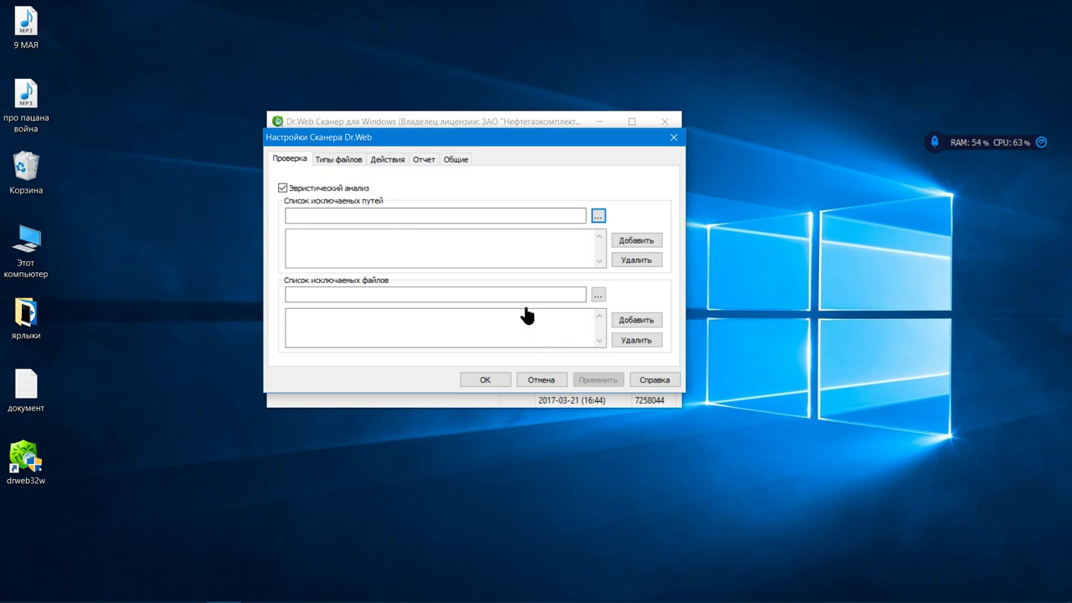
Step: Examine the file type settings, switching mail file checking on and off, and the actions available for hacktools
left_click(335, 161)
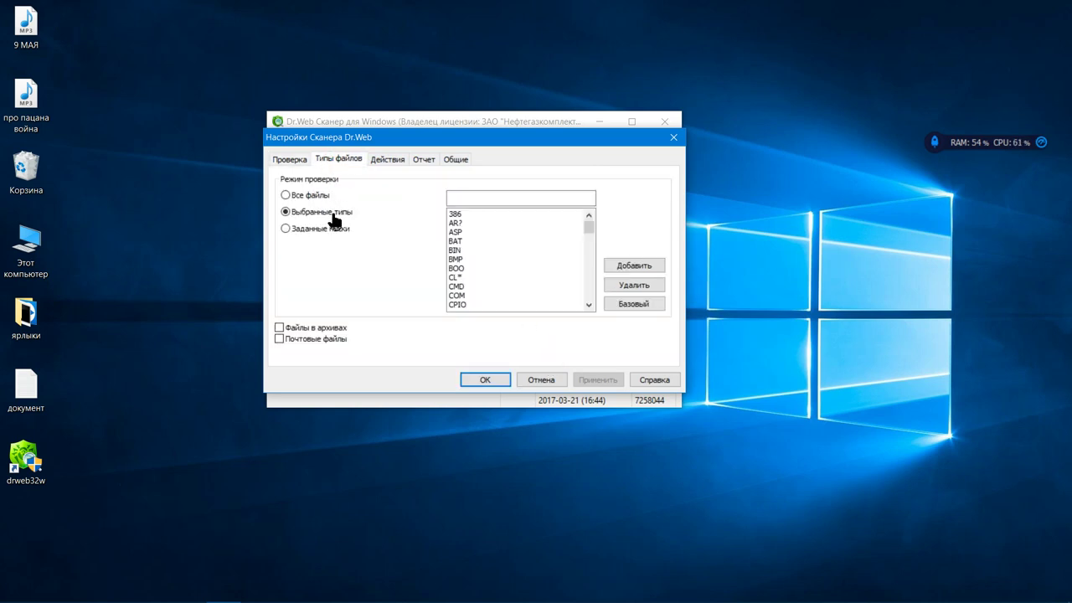
left_click(279, 339)
left_click(278, 338)
left_click(383, 163)
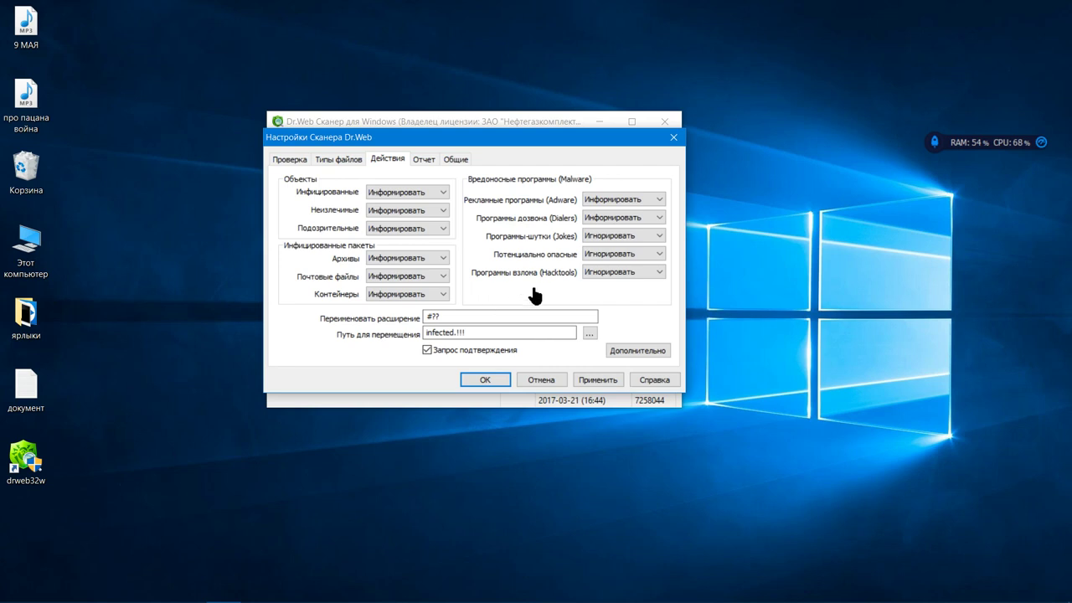
left_click(658, 273)
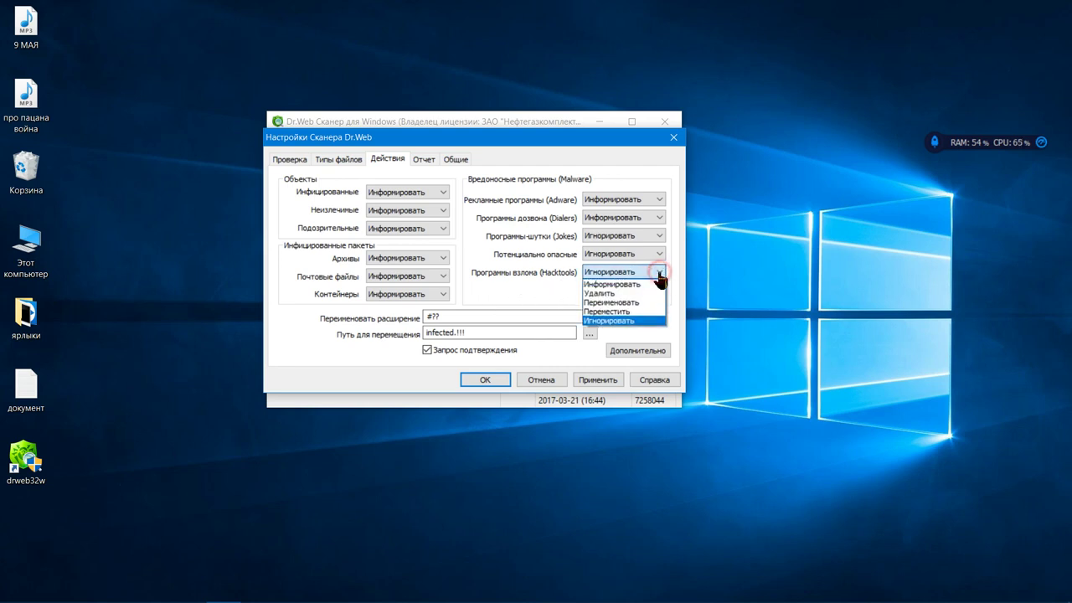
left_click(659, 274)
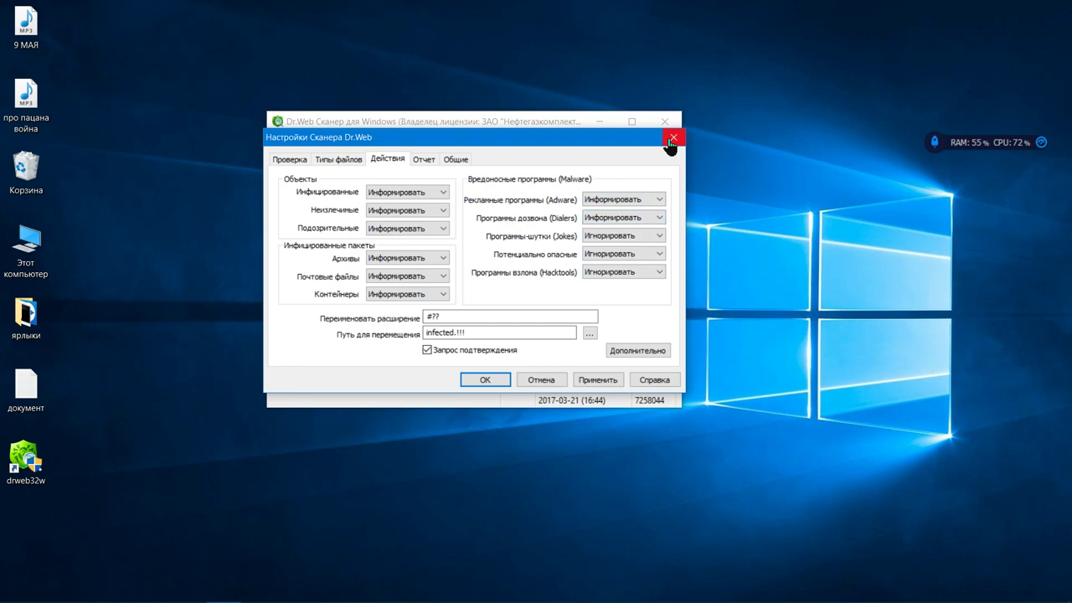
Step: Enable the report file, browse to local disk C: as the location for the drweb32w log, and cancel the location choice
left_click(424, 161)
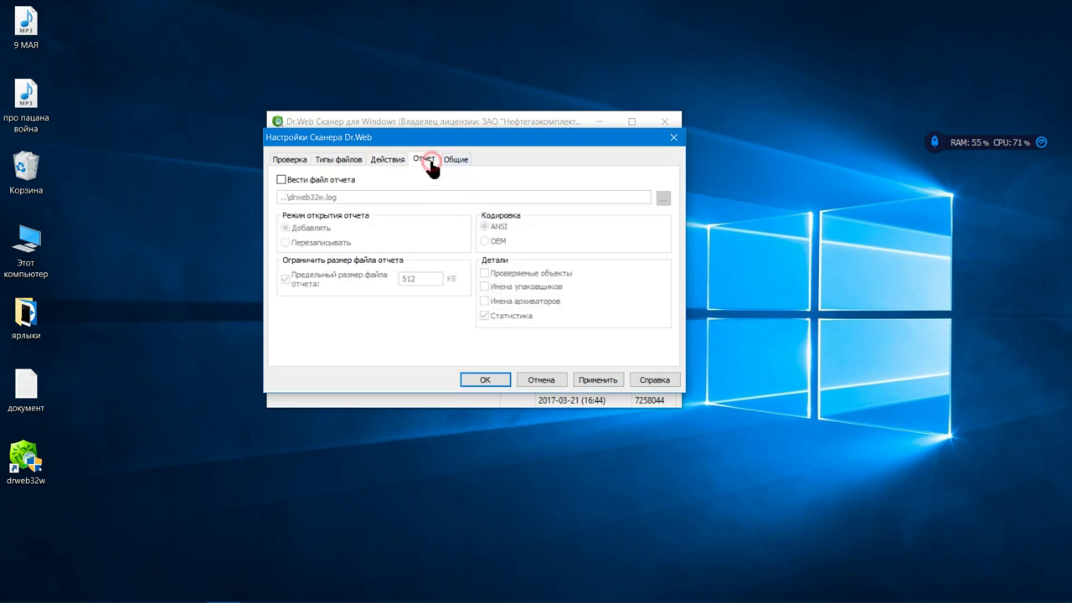
left_click(282, 180)
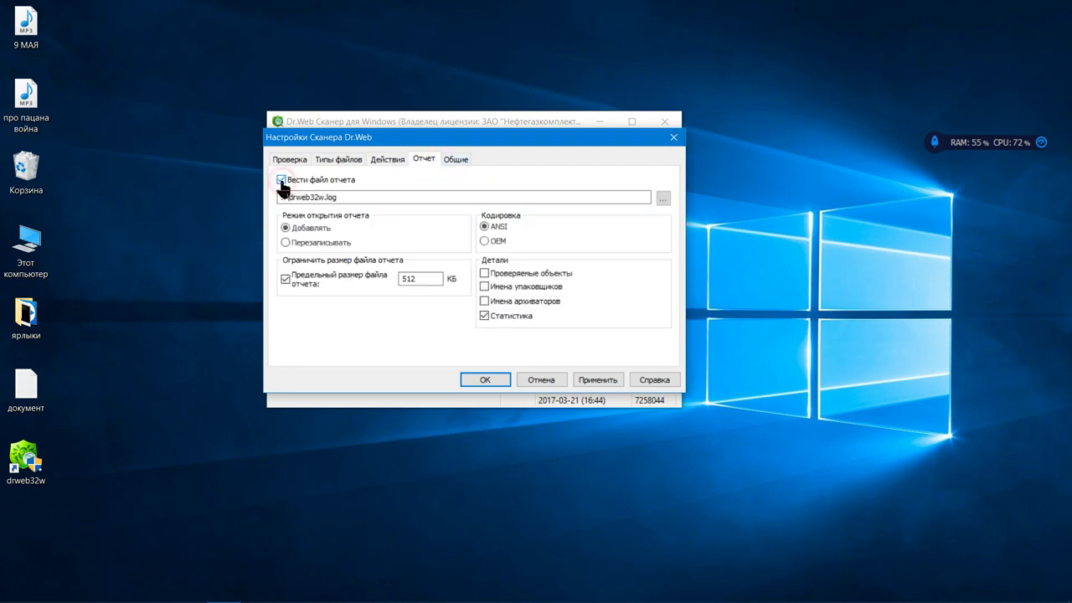
left_click(662, 199)
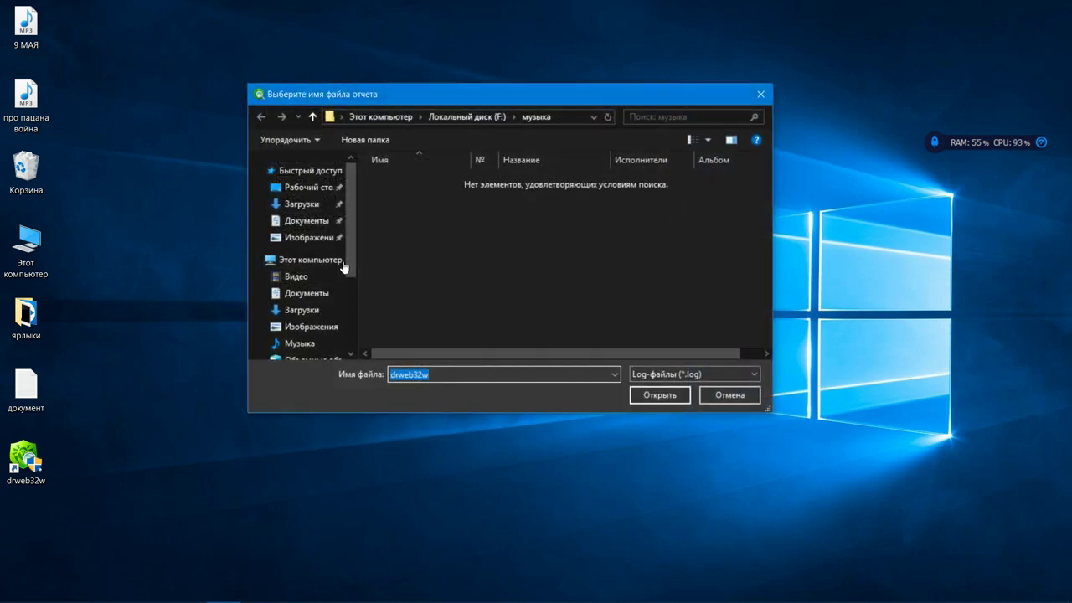
scroll(318, 314, "down", 1)
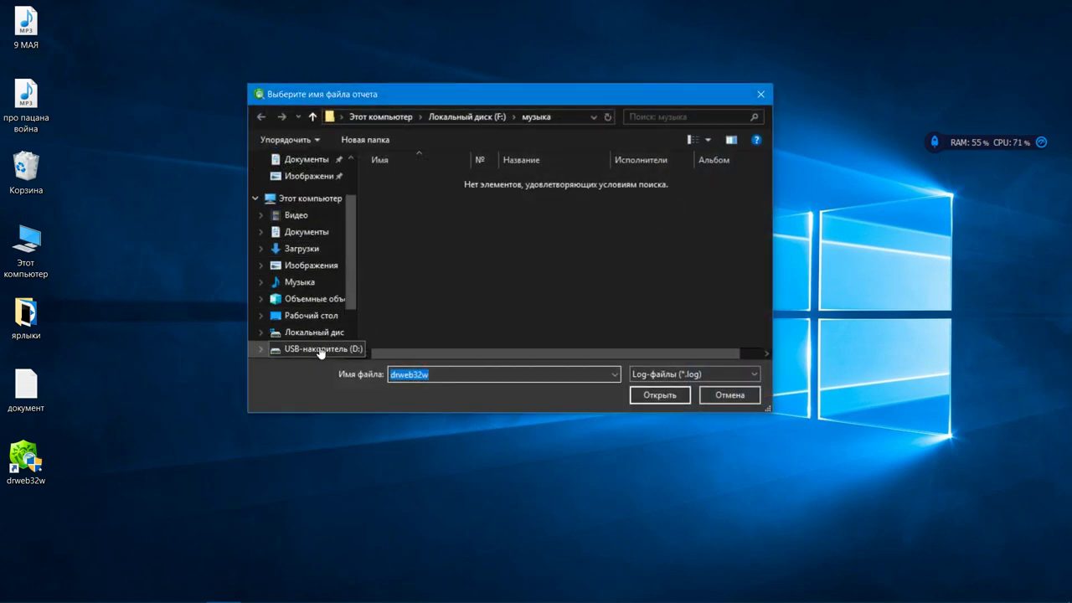
left_click(322, 335)
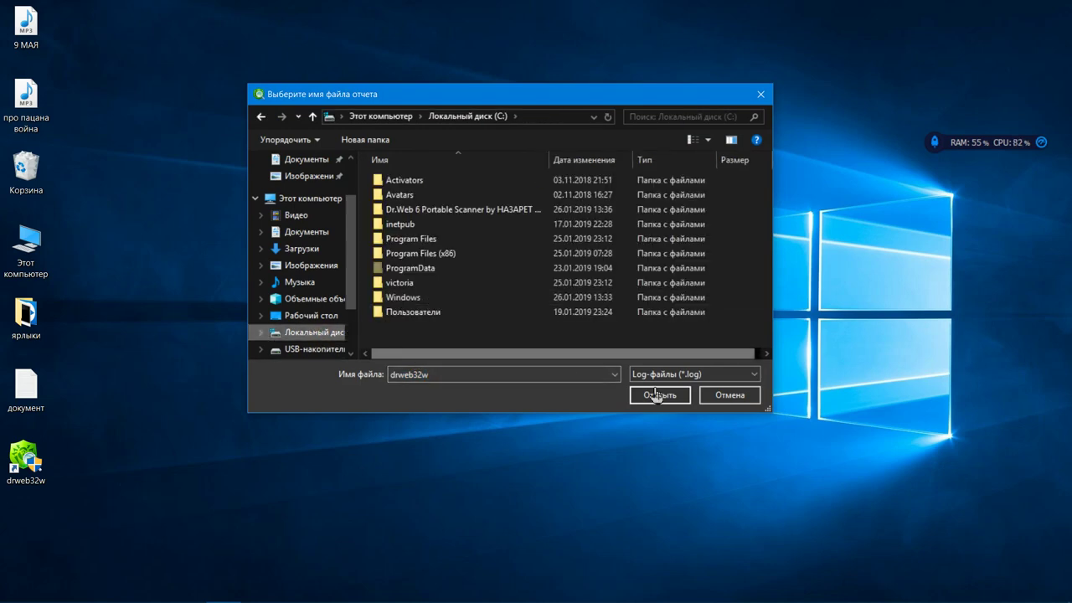
left_click(720, 400)
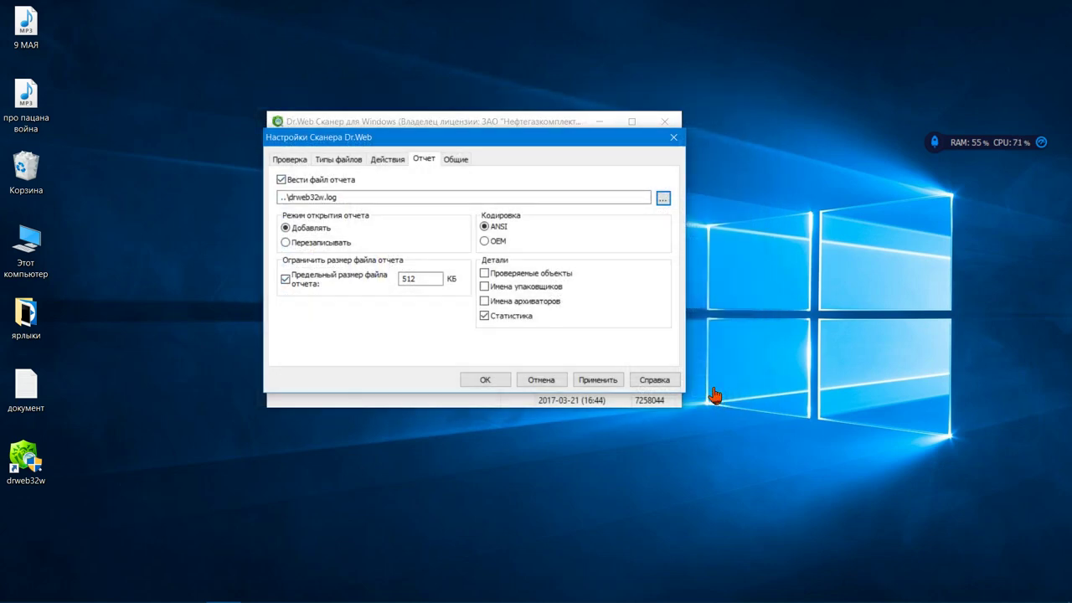
Step: Switch to File Explorer, examine the user's profile folder under Пользователи on local disk C:, and close it
double_click(39, 243)
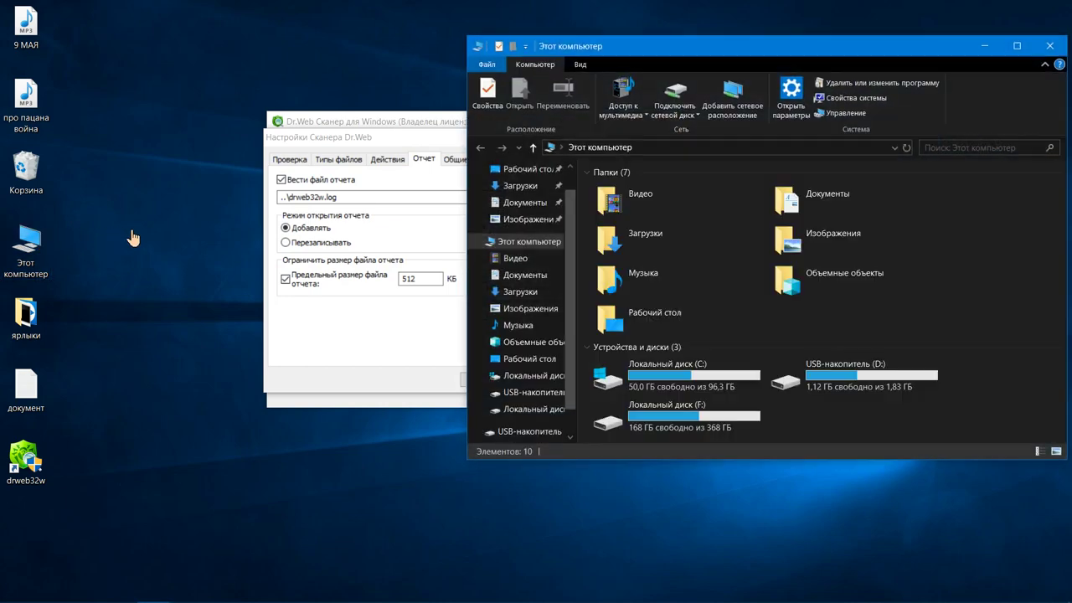
double_click(675, 381)
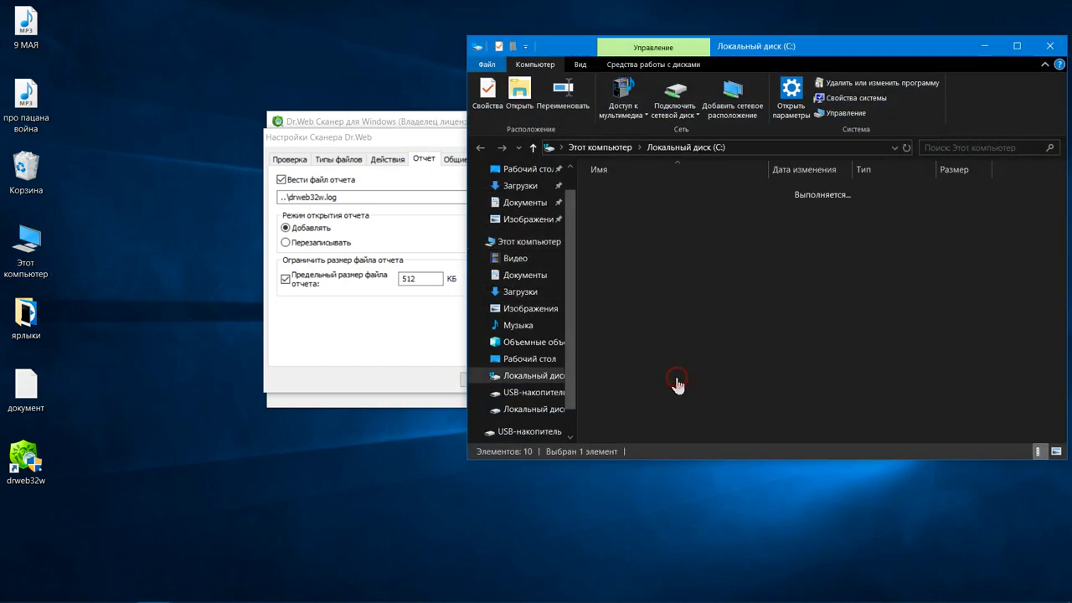
double_click(651, 327)
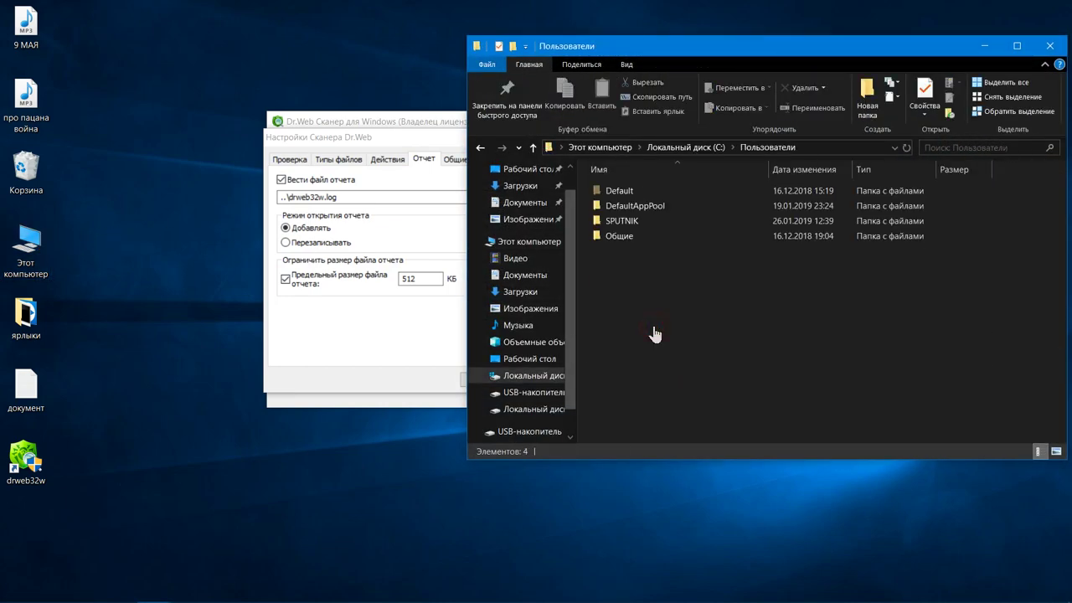
double_click(642, 221)
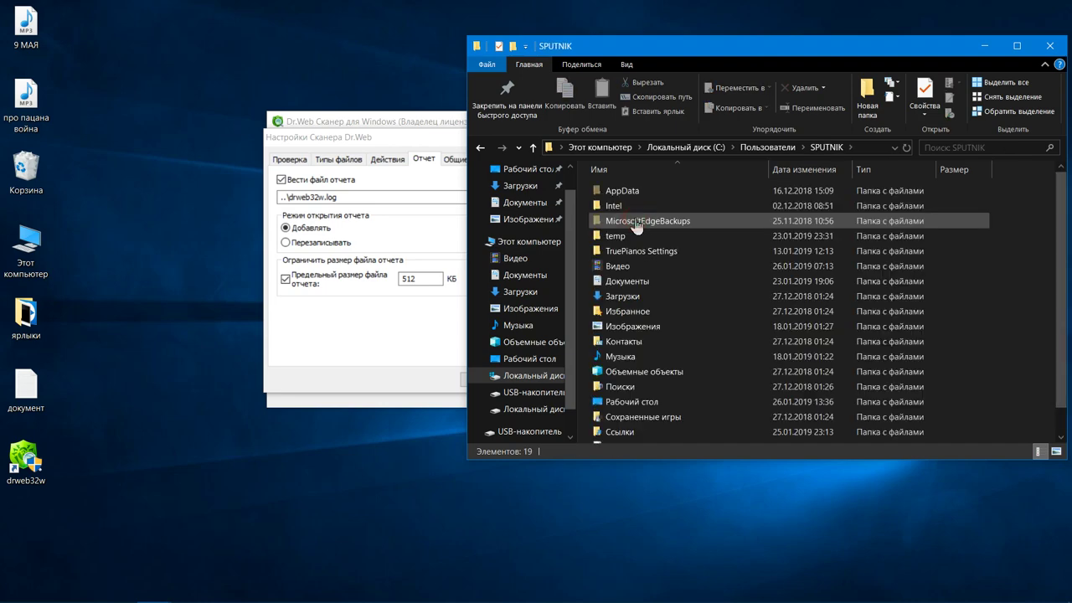
scroll(636, 227, "down", 1)
scroll(637, 226, "up", 1)
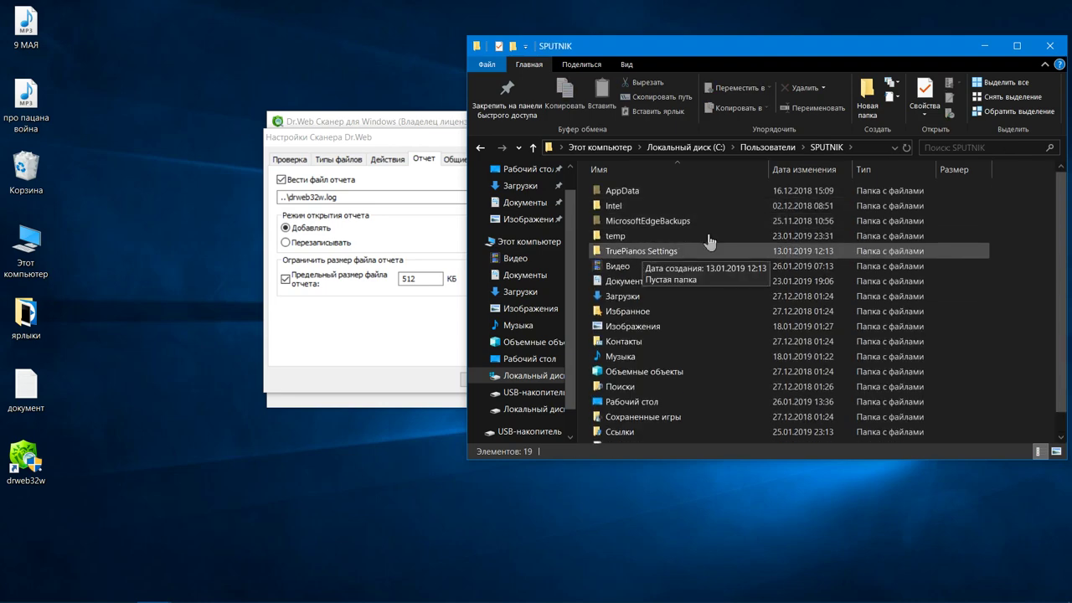
left_click(1049, 46)
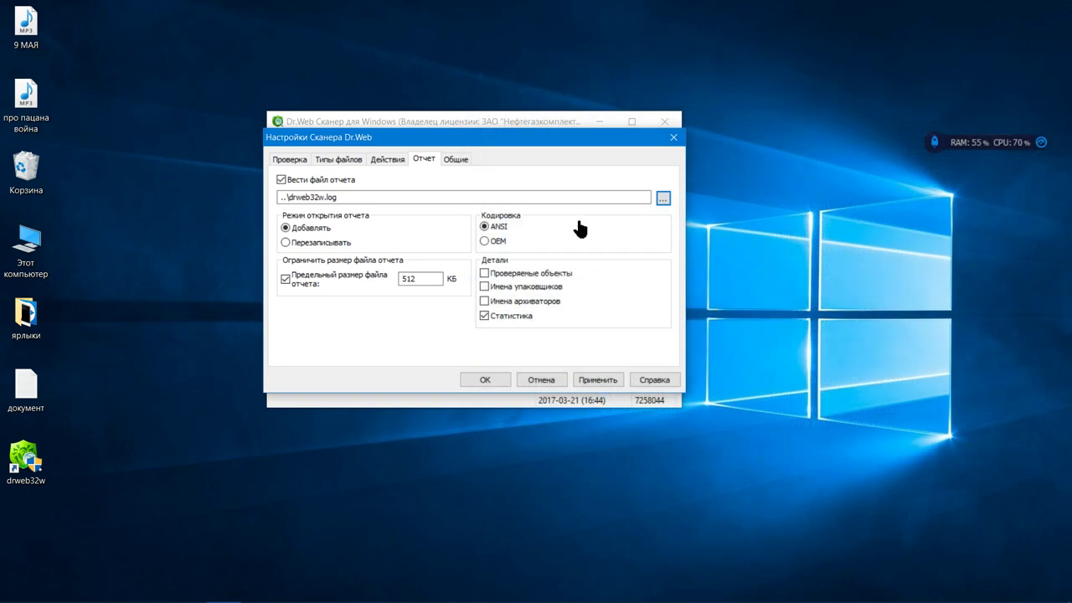
Step: Set the danger alert sound to soloff-11.wav from F:\музыка, with the scan priority at high
left_click(456, 158)
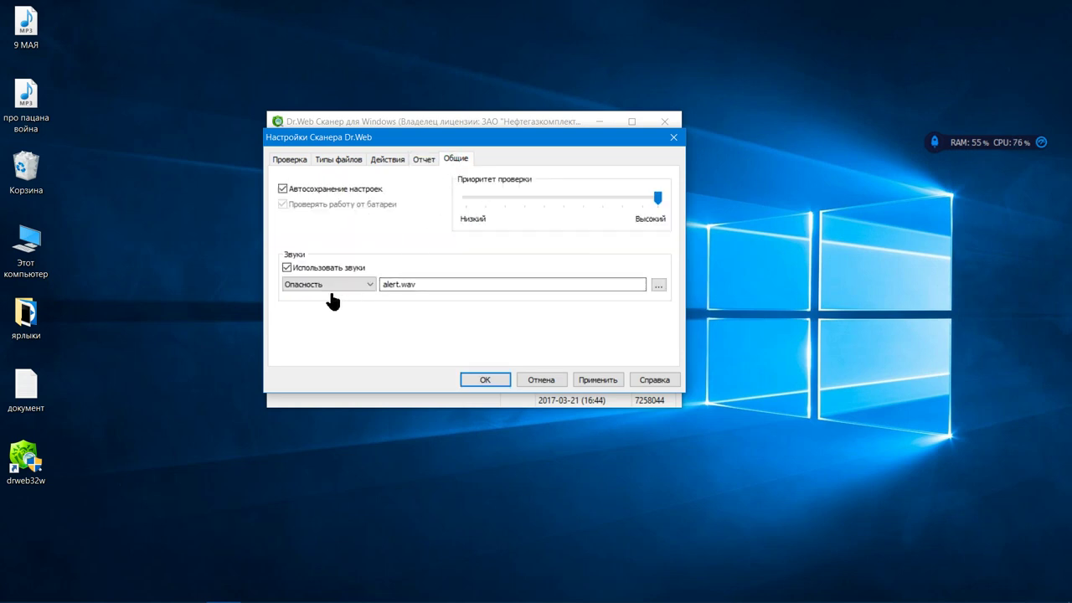
left_click(658, 287)
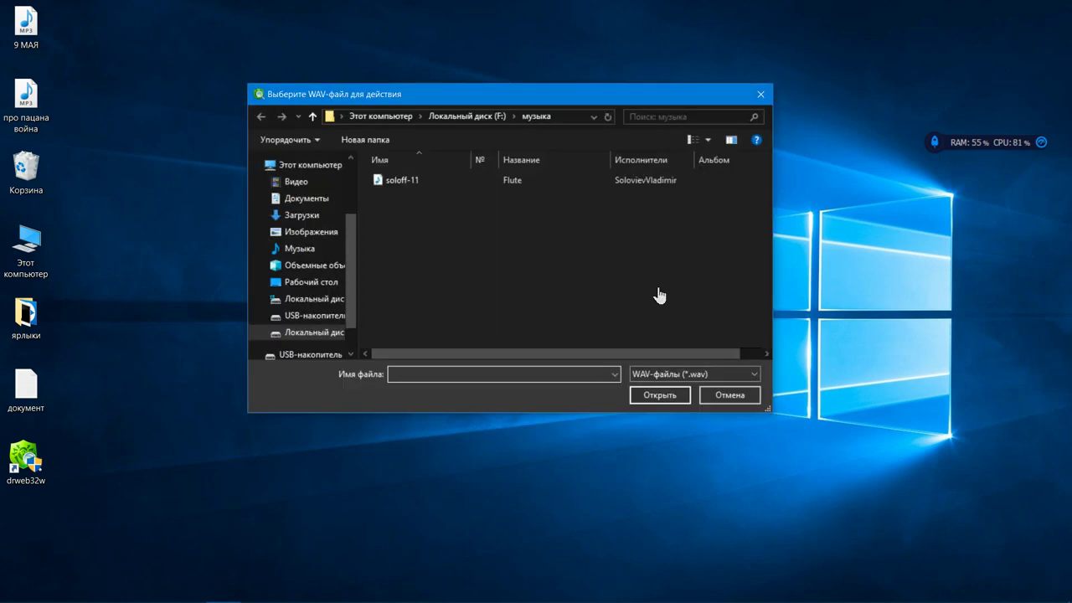
left_click(392, 180)
left_click(659, 394)
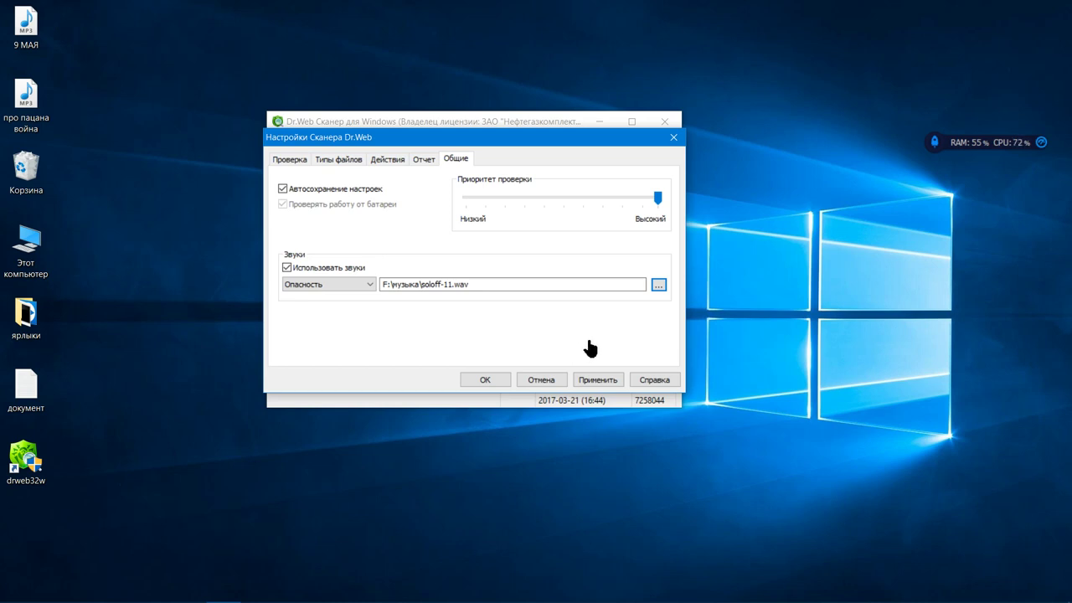
mouse_move(657, 198)
left_mouse_down()
mouse_move(523, 199)
mouse_move(658, 204)
mouse_move(540, 213)
mouse_move(665, 210)
left_mouse_up()
left_click(433, 284)
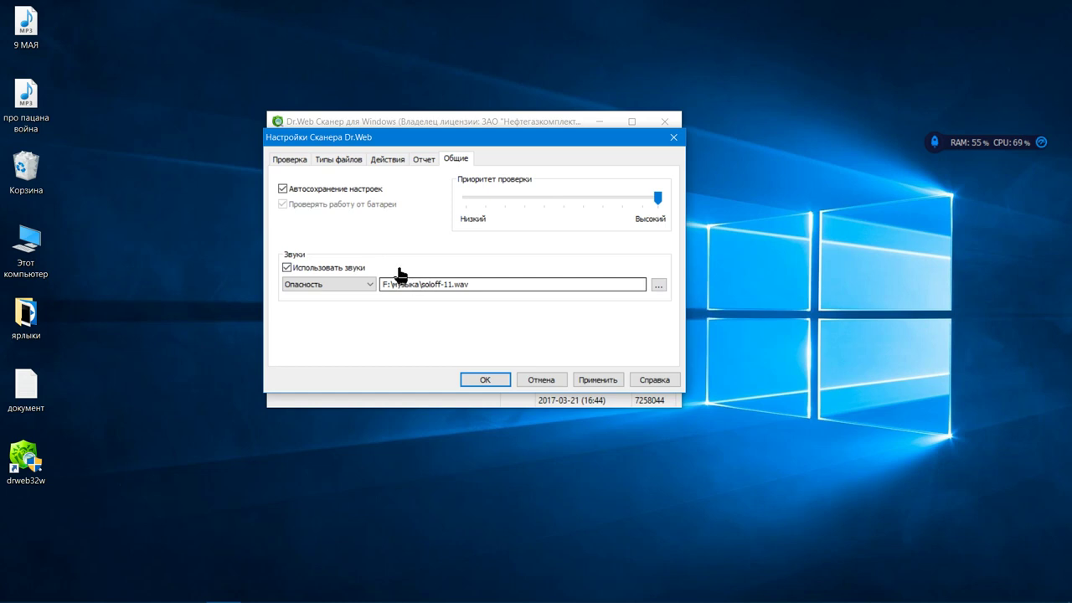
Step: Return to the check settings, read their help page on heuristic analysis and exclusions, and close the help and settings without applying changes
left_click(379, 160)
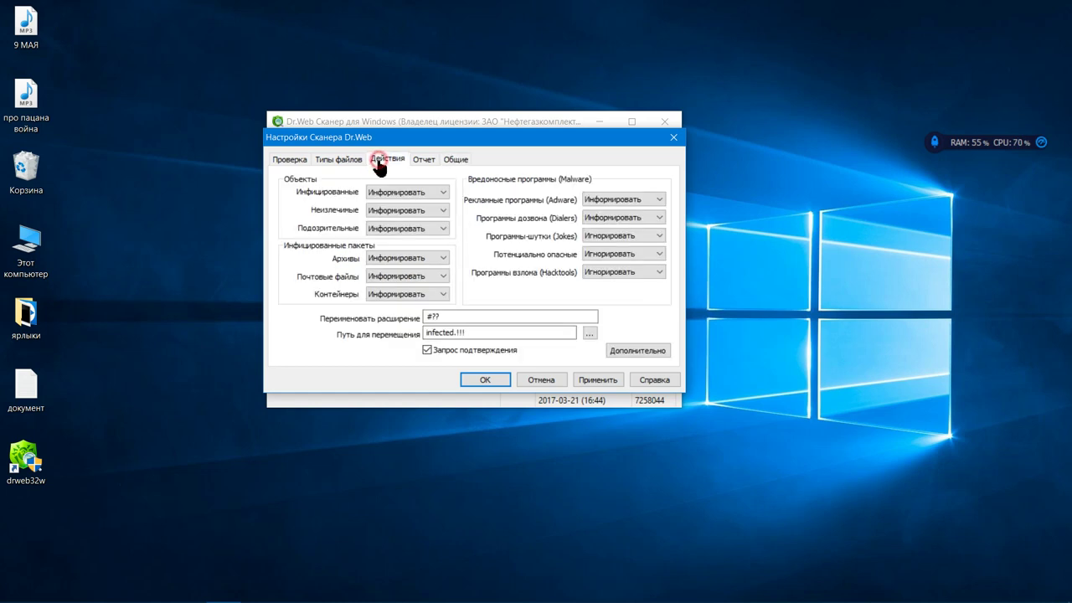
left_click(344, 160)
left_click(293, 161)
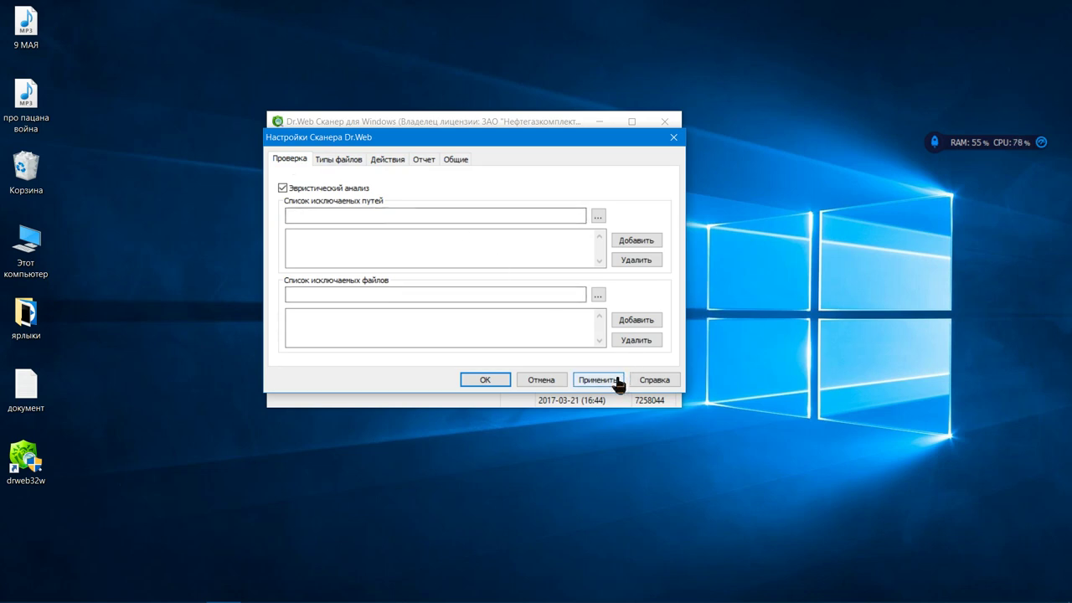
left_click(657, 381)
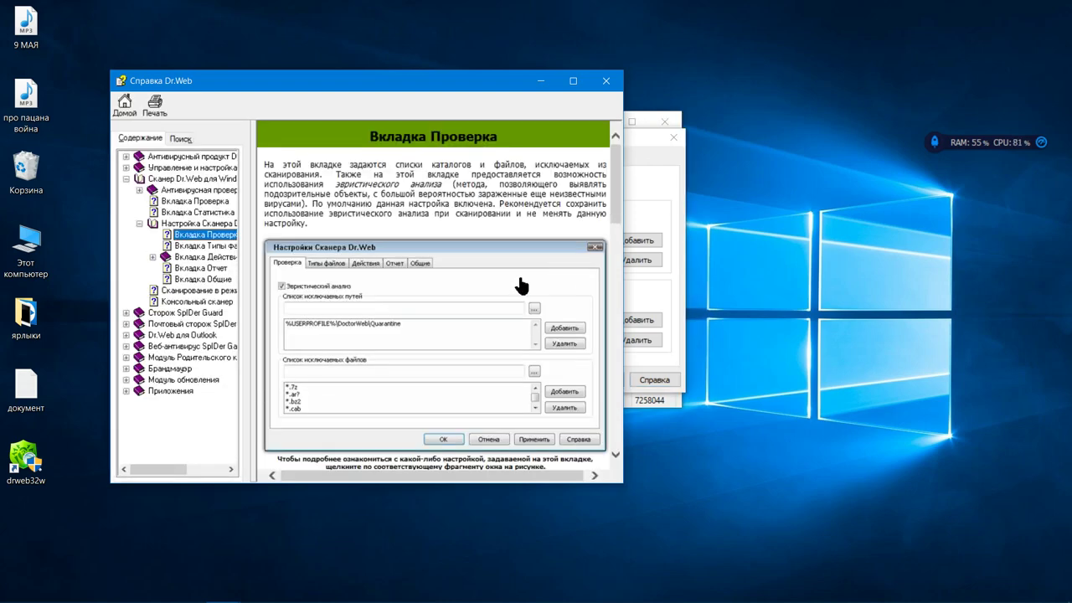
scroll(520, 282, "down", 5)
scroll(520, 283, "down", 10)
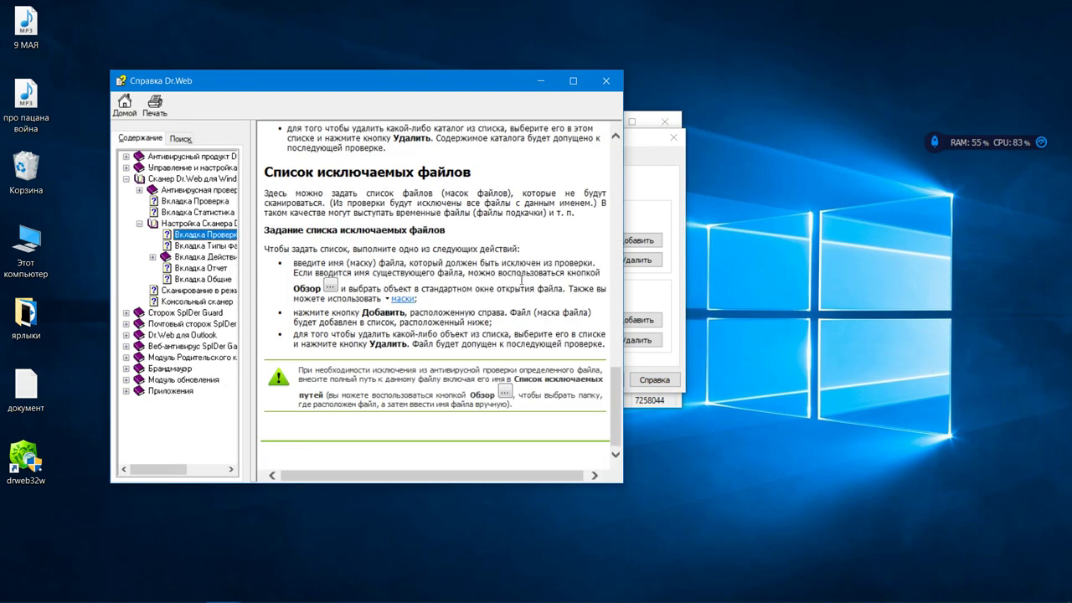
scroll(521, 283, "up", 15)
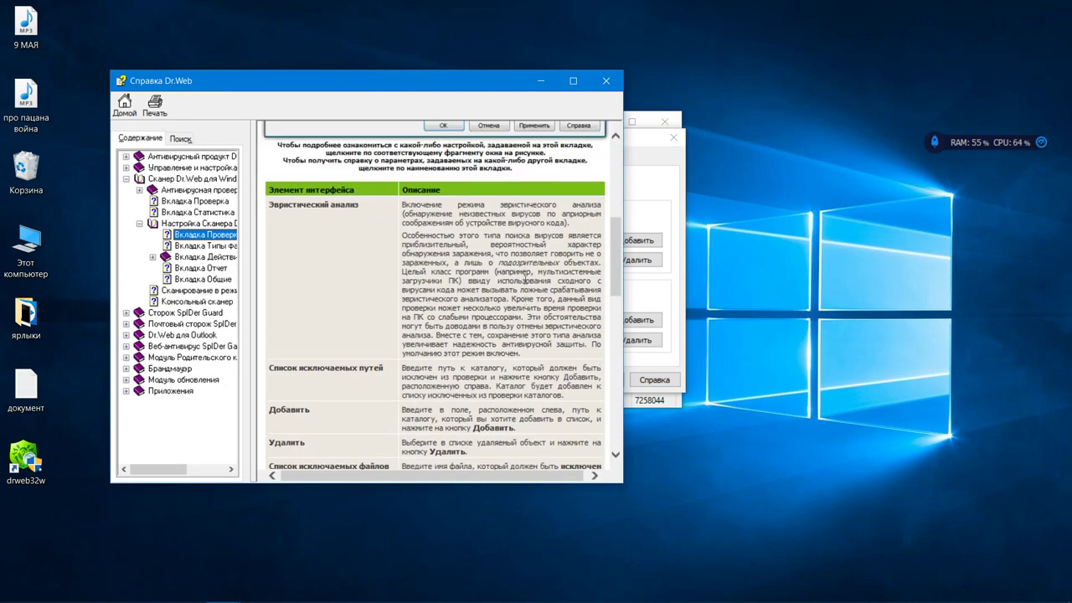
left_click(606, 81)
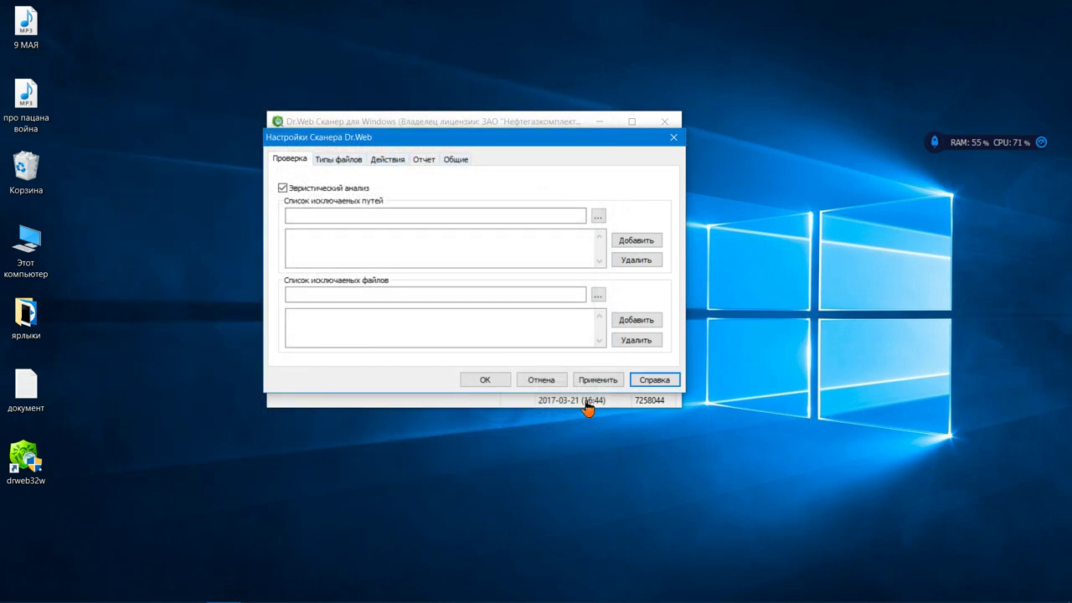
left_click(673, 138)
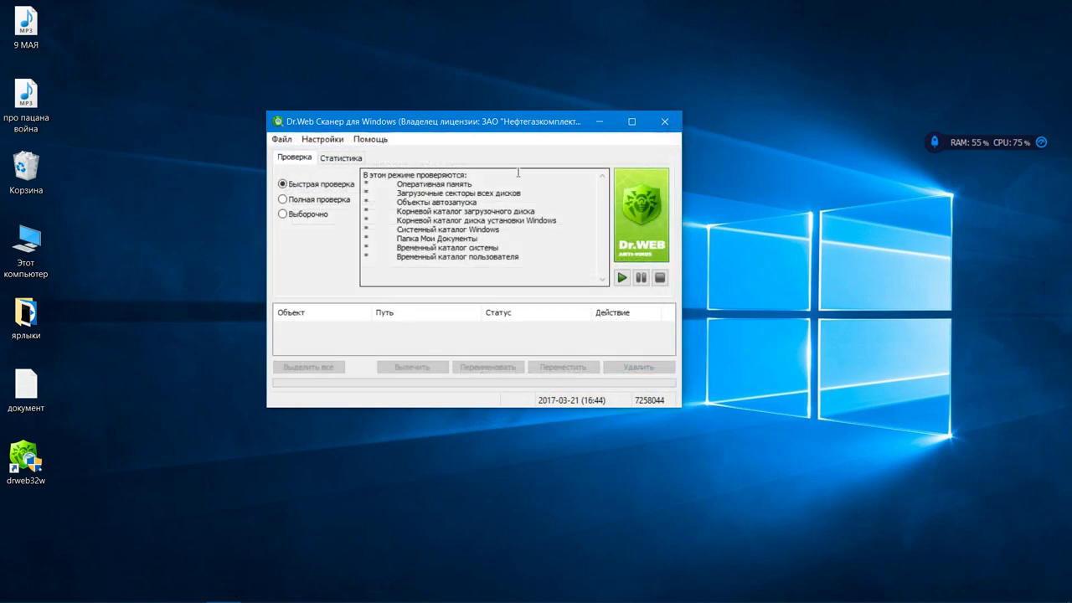
Step: View the scanner's overall statistics, check the available interface languages, and close the Dr.Web scanner
left_click(342, 161)
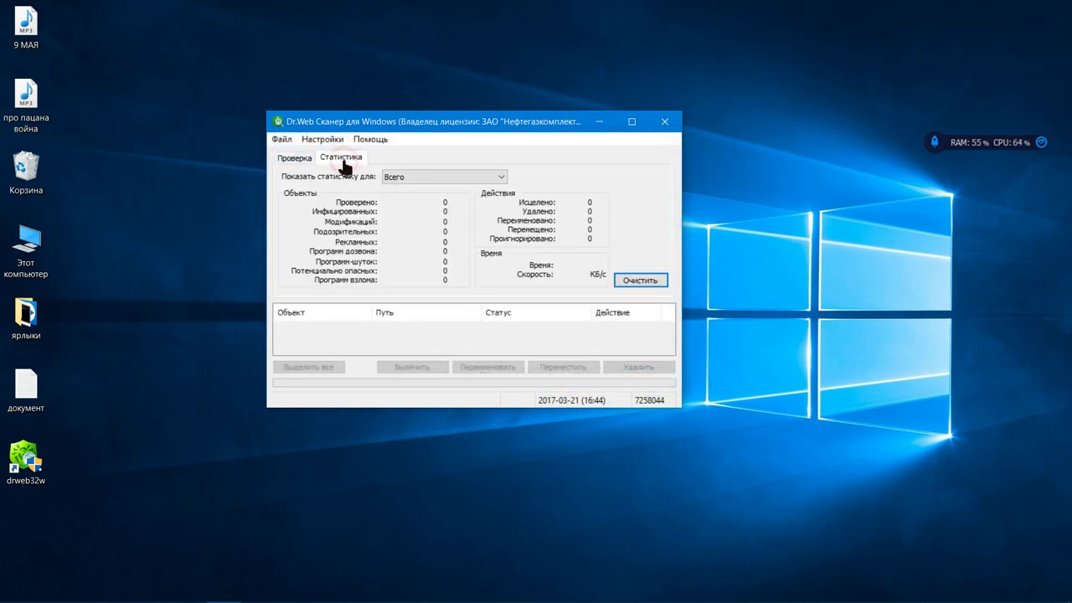
left_click(330, 139)
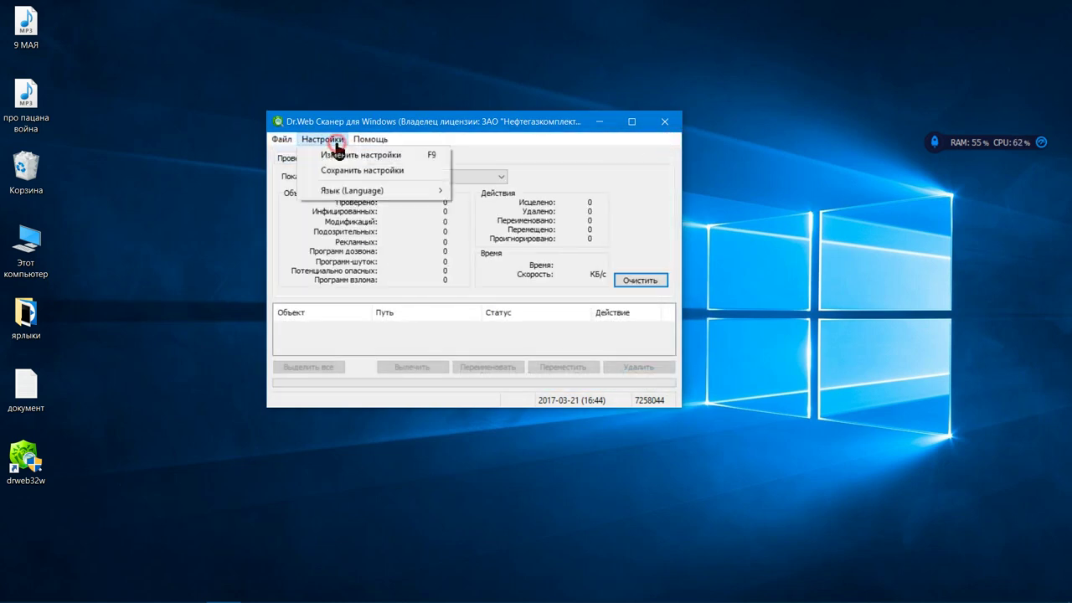
mouse_move(350, 192)
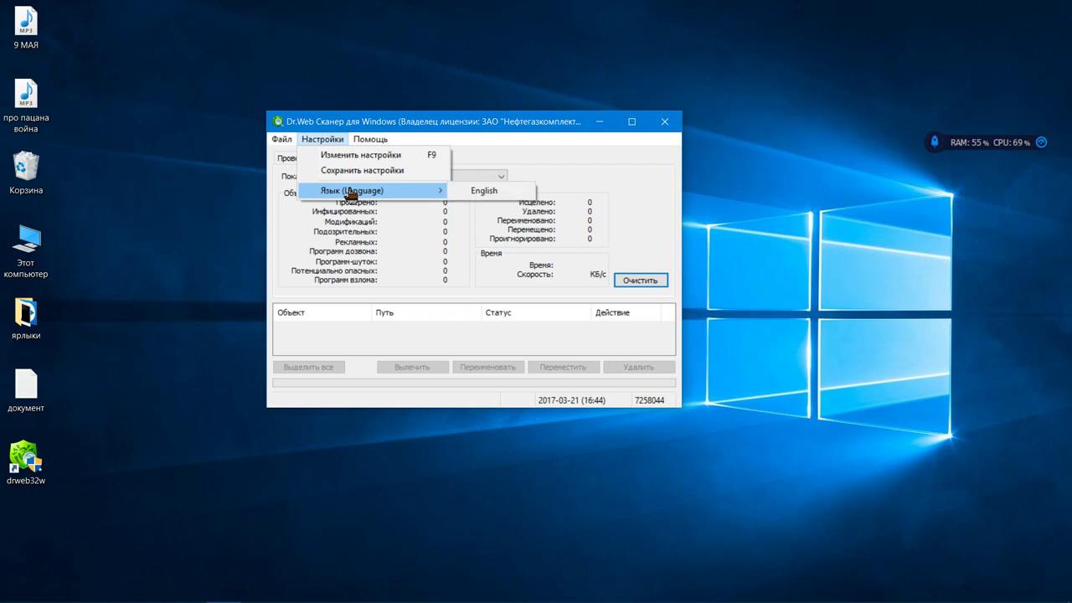
mouse_move(390, 139)
left_click(430, 139)
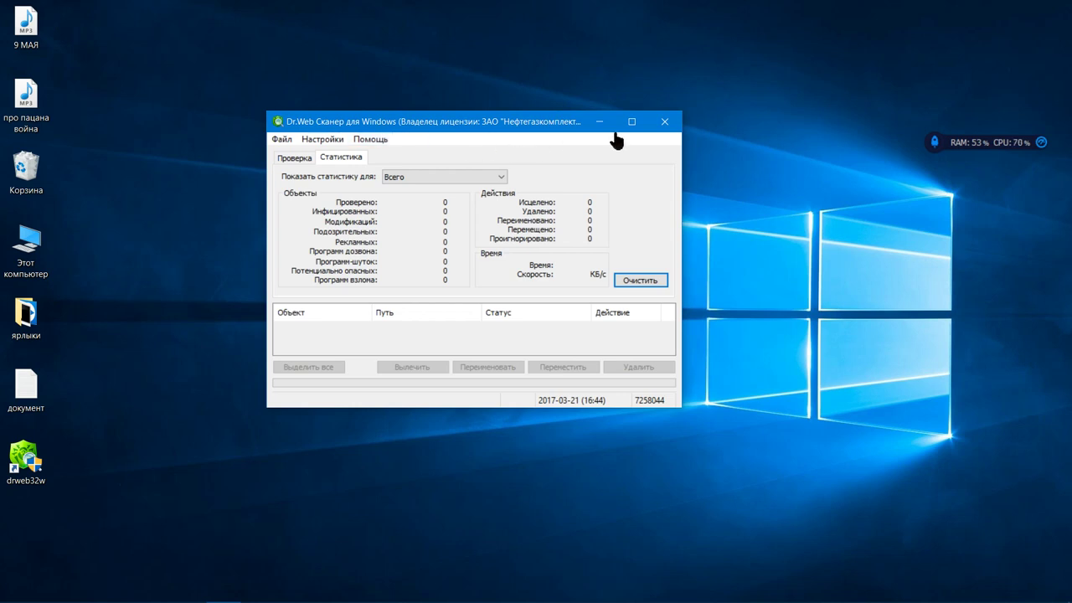
left_click(663, 125)
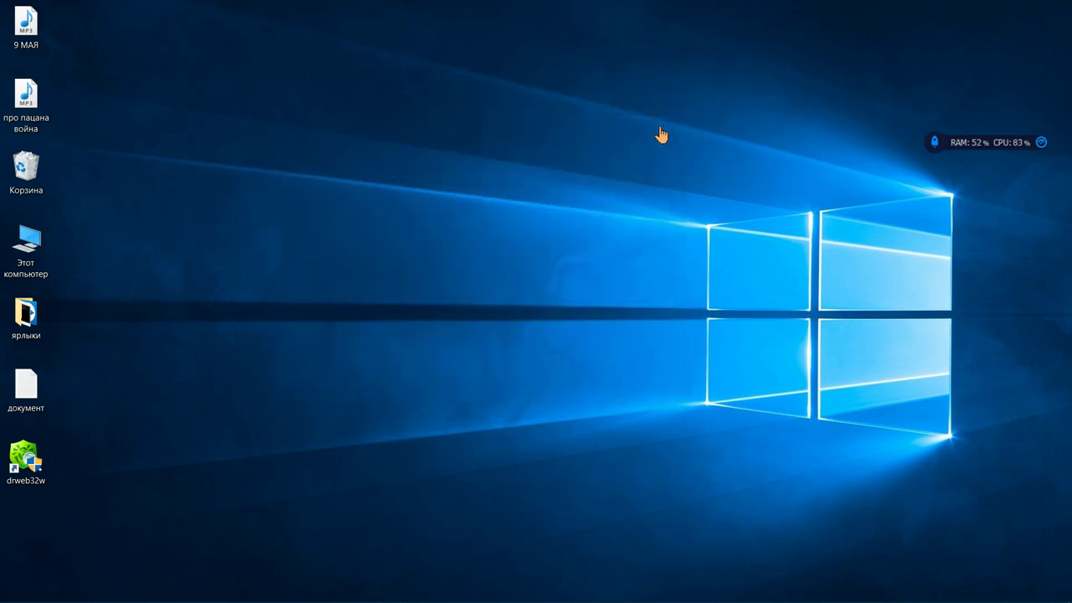
Step: Switch to File Explorer and open the Dr.Web LiveDisk CD-USB 9.0.0 folder under программы\востановления on local disk F:
double_click(31, 251)
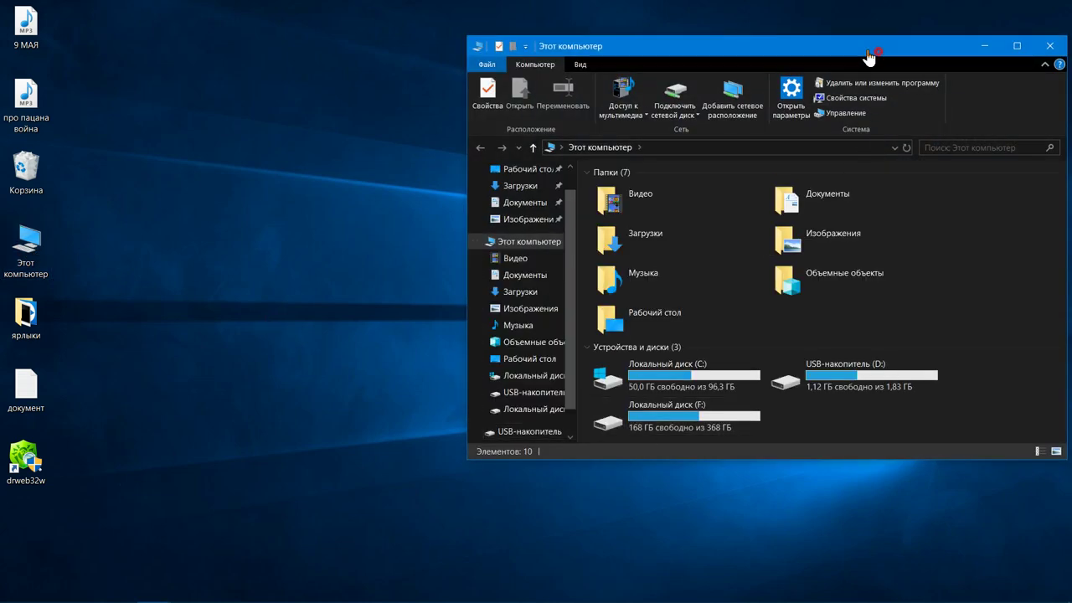
left_click_drag(868, 55, 631, 53)
left_click(558, 382)
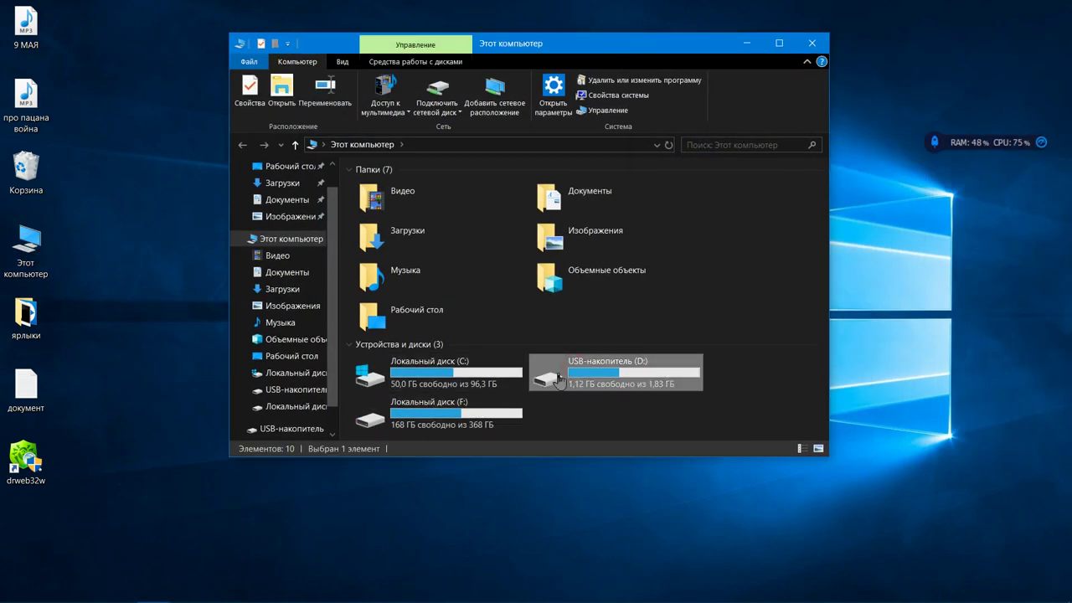
double_click(485, 410)
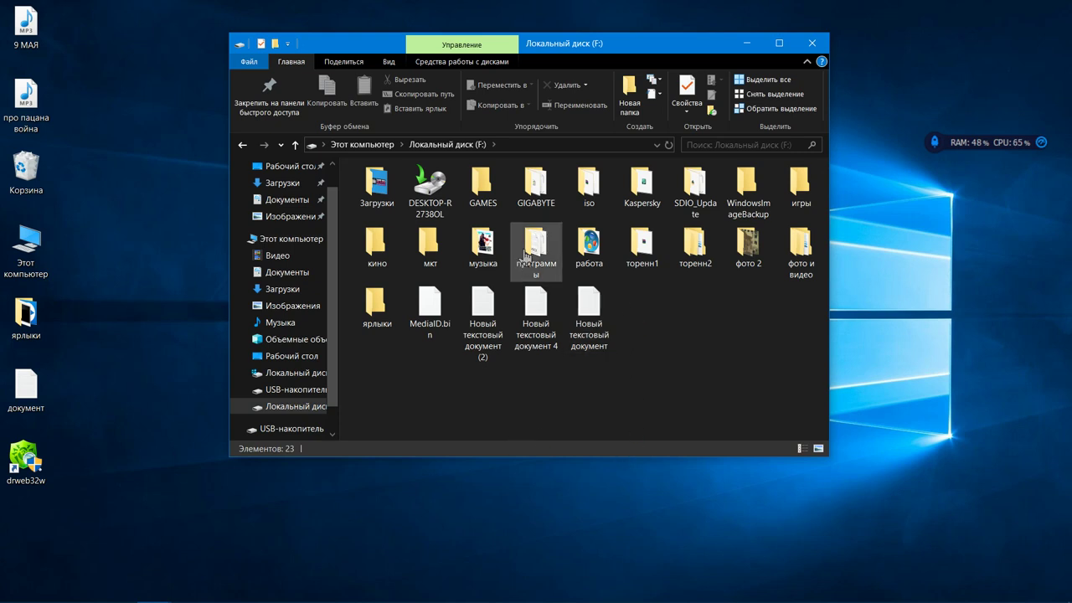
double_click(526, 255)
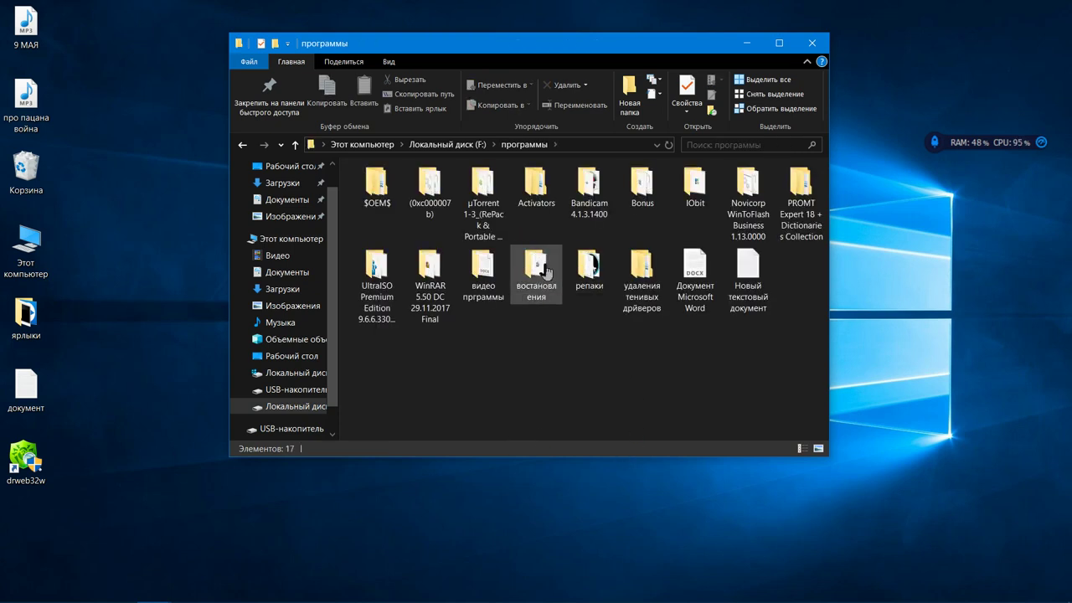
double_click(544, 272)
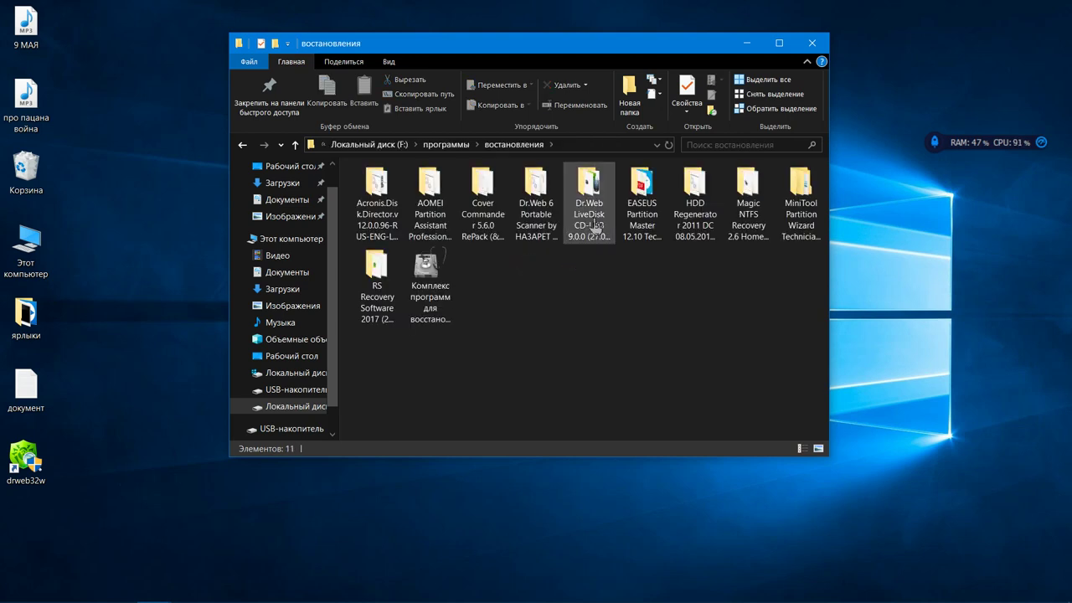
double_click(593, 225)
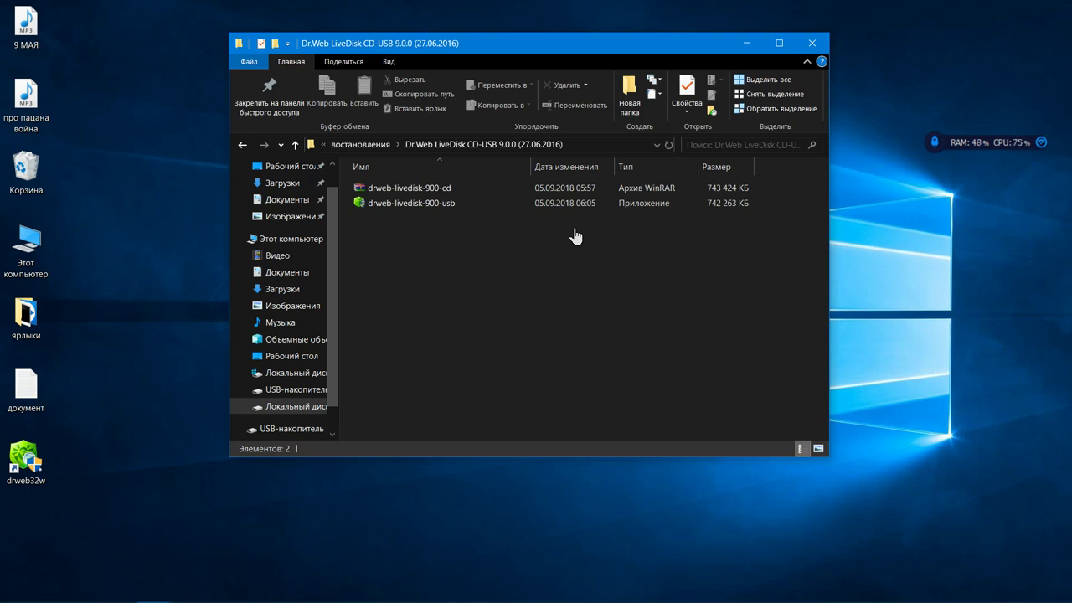
Step: Run drweb-livedisk-900-usb as administrator, create a Dr.Web LiveUSB on removable disk D: with formatting enabled, and exit the creator
right_click(405, 209)
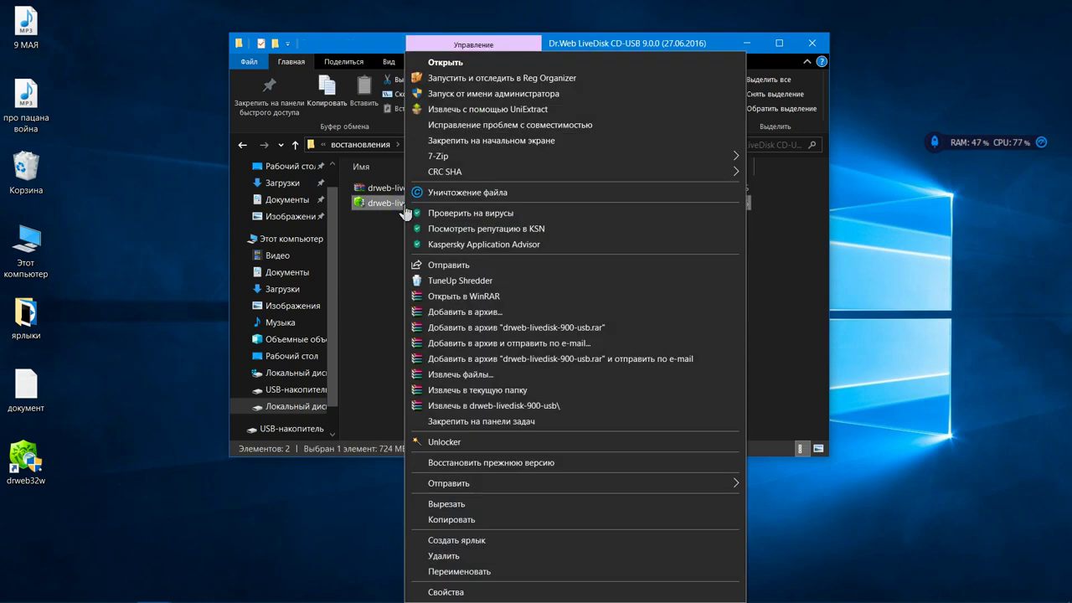
left_click(486, 93)
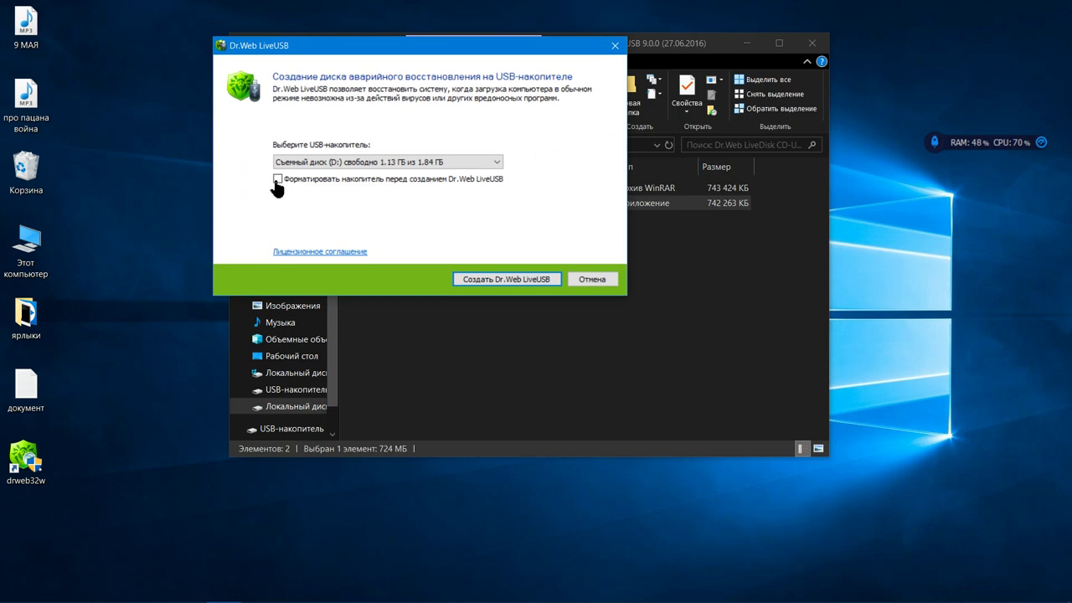
left_click(277, 180)
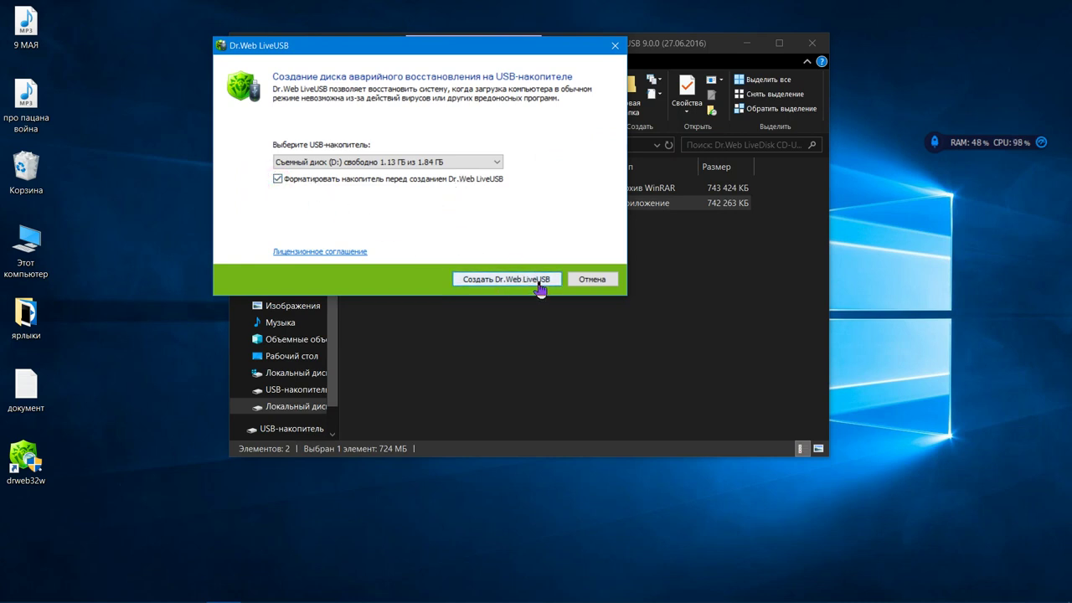
left_click(506, 280)
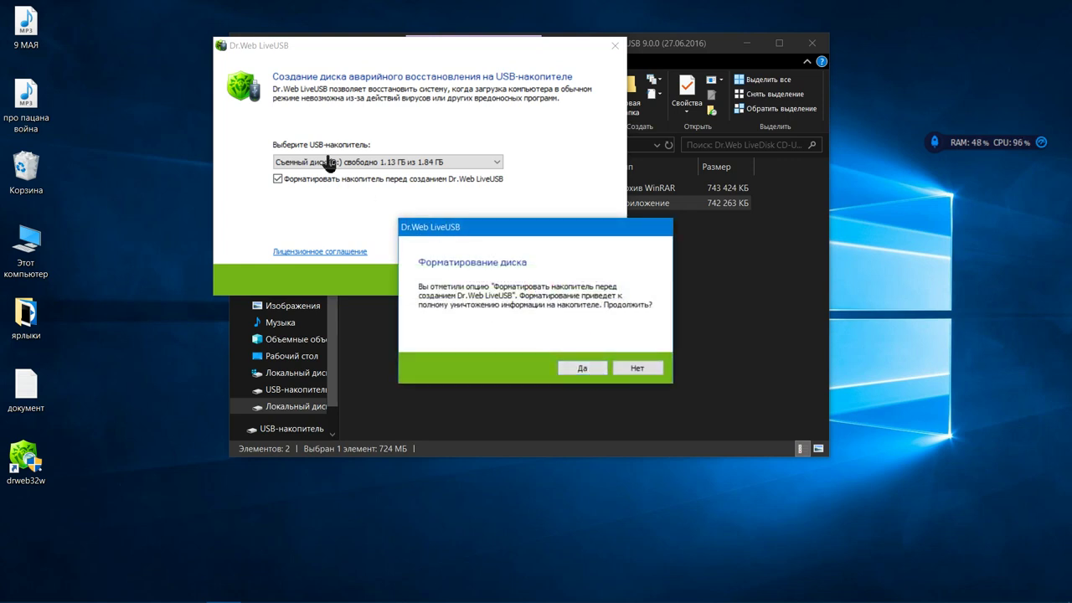
left_click(578, 375)
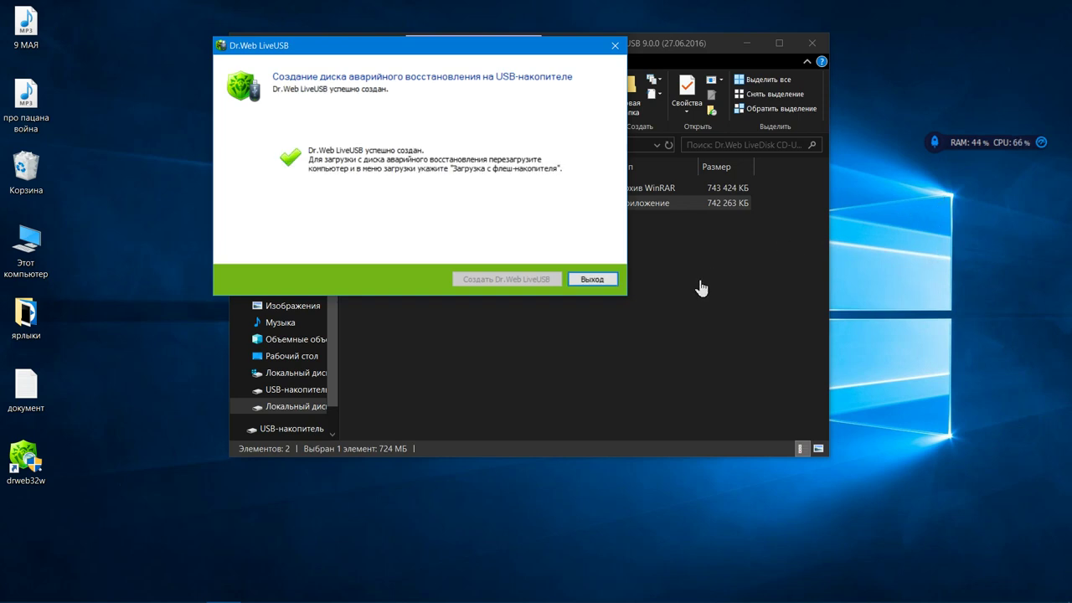
left_click(593, 281)
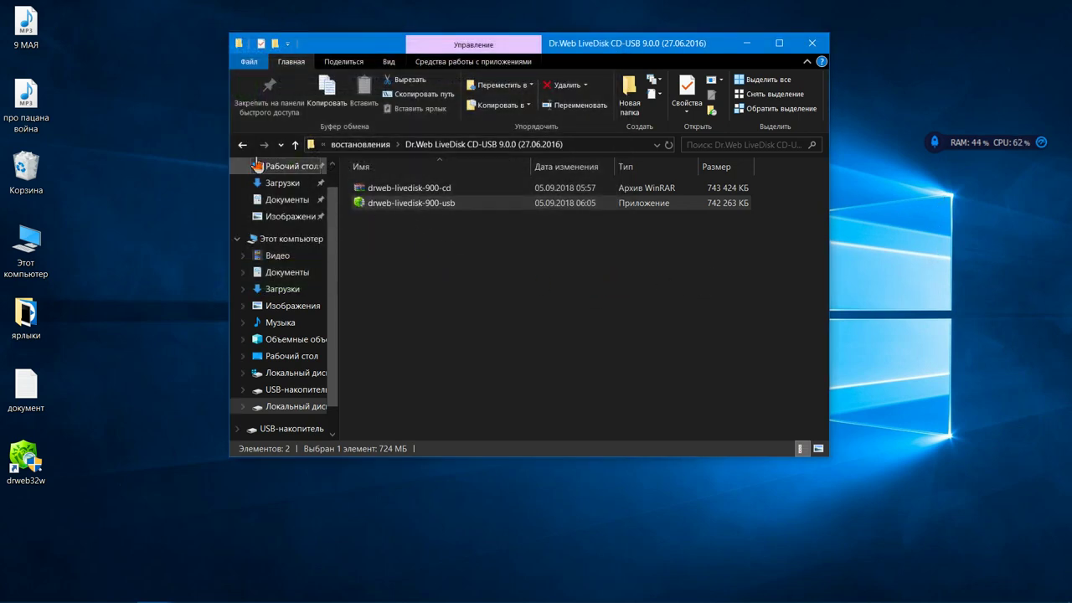
Step: Return to Этот компьютер, examine the files written to USB drive D:, and close the folder window
left_click(242, 146)
left_click(243, 145)
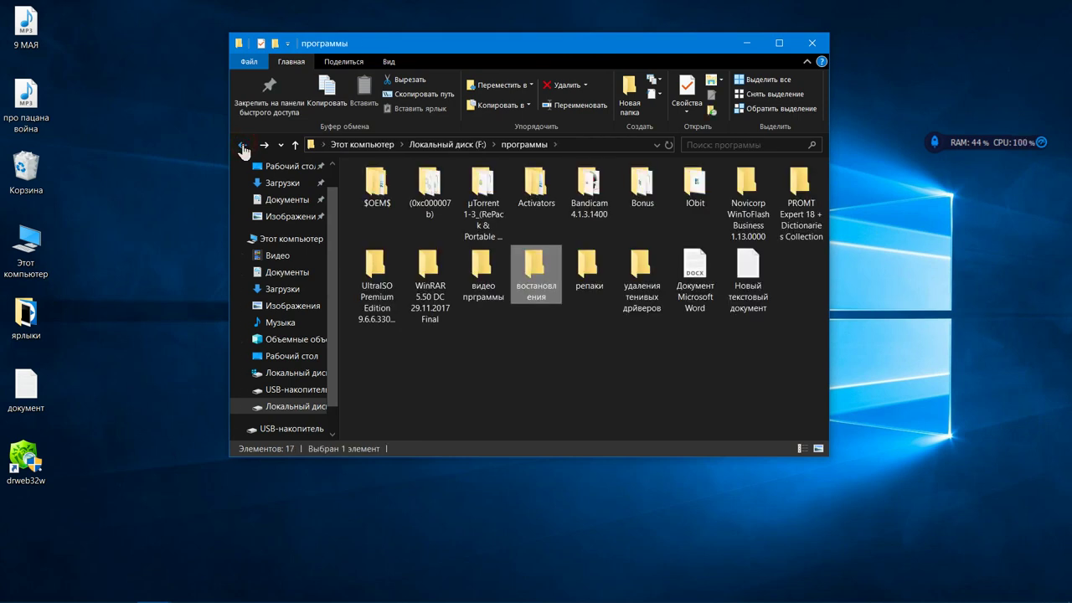
left_click(242, 146)
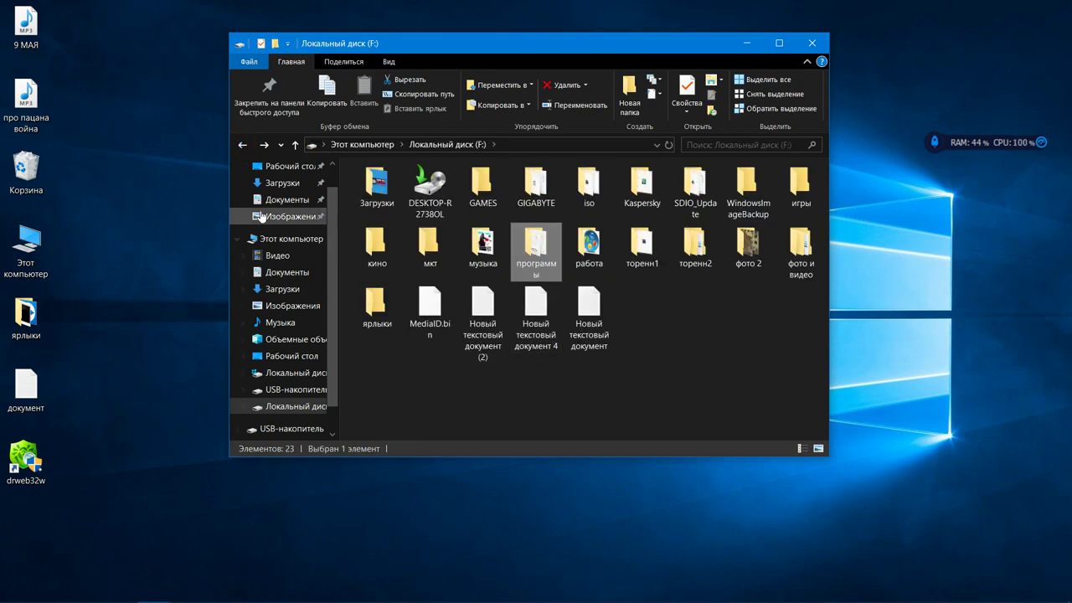
left_click(243, 146)
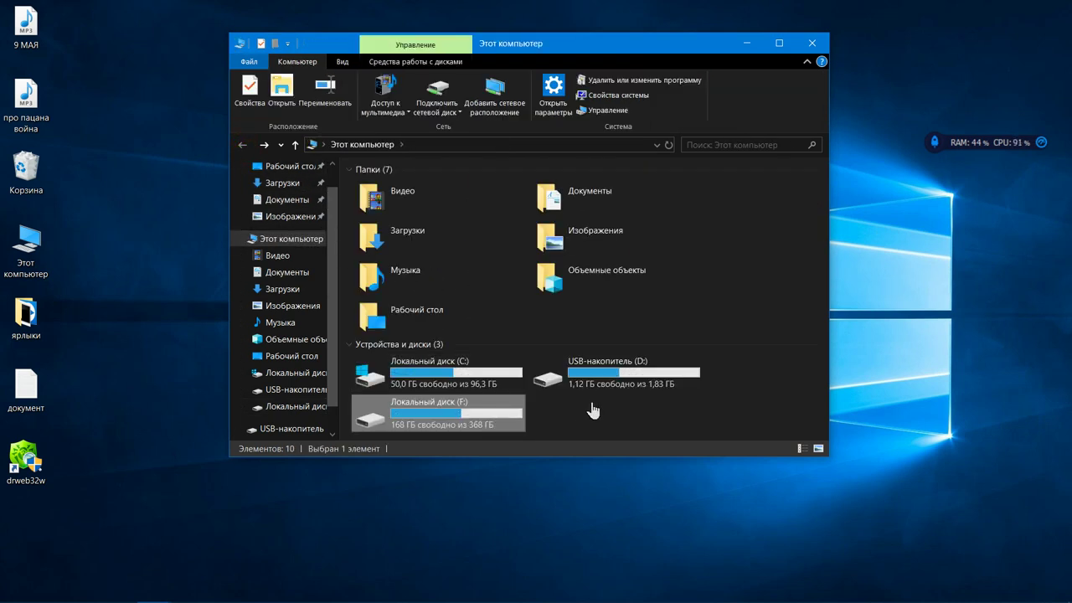
left_click(605, 372)
double_click(604, 373)
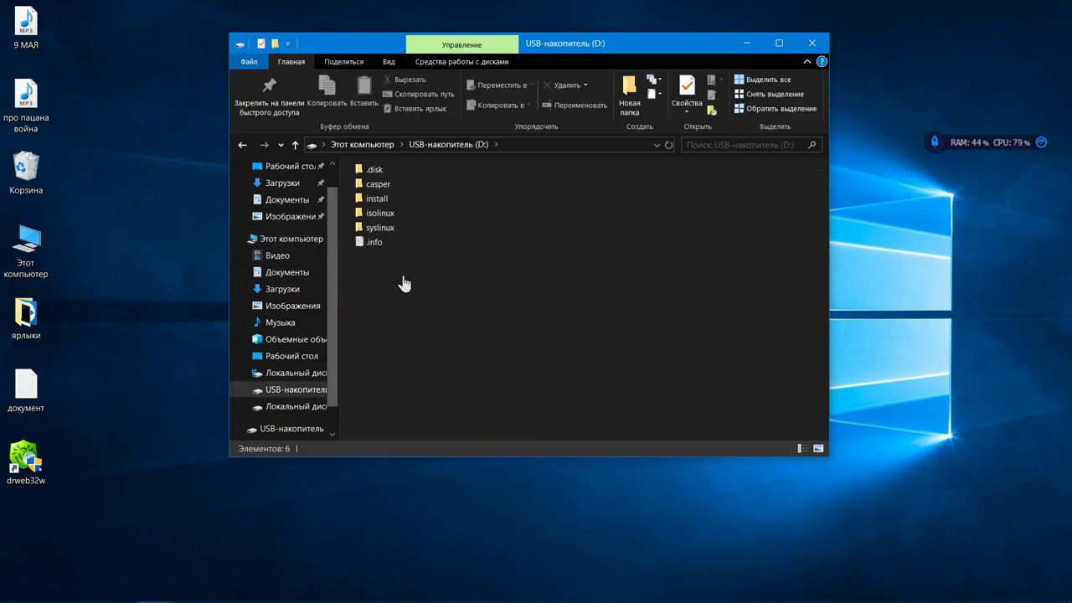
left_click(819, 45)
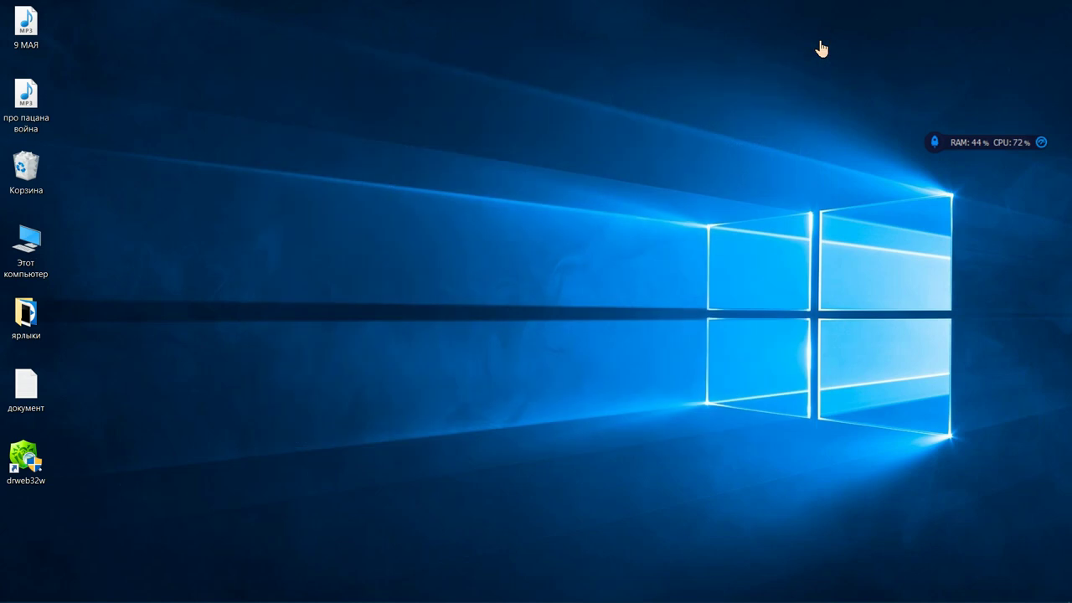